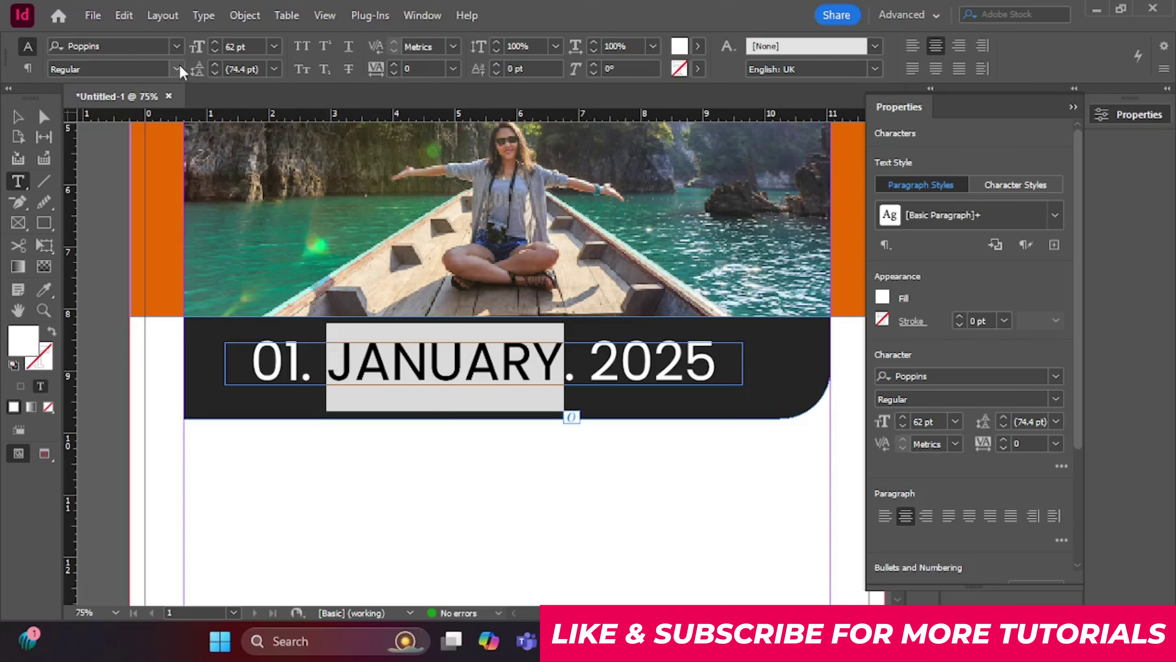
# Step: Set the word JANUARY in the date heading to the SemiBold font style
pyautogui.click(180, 65)
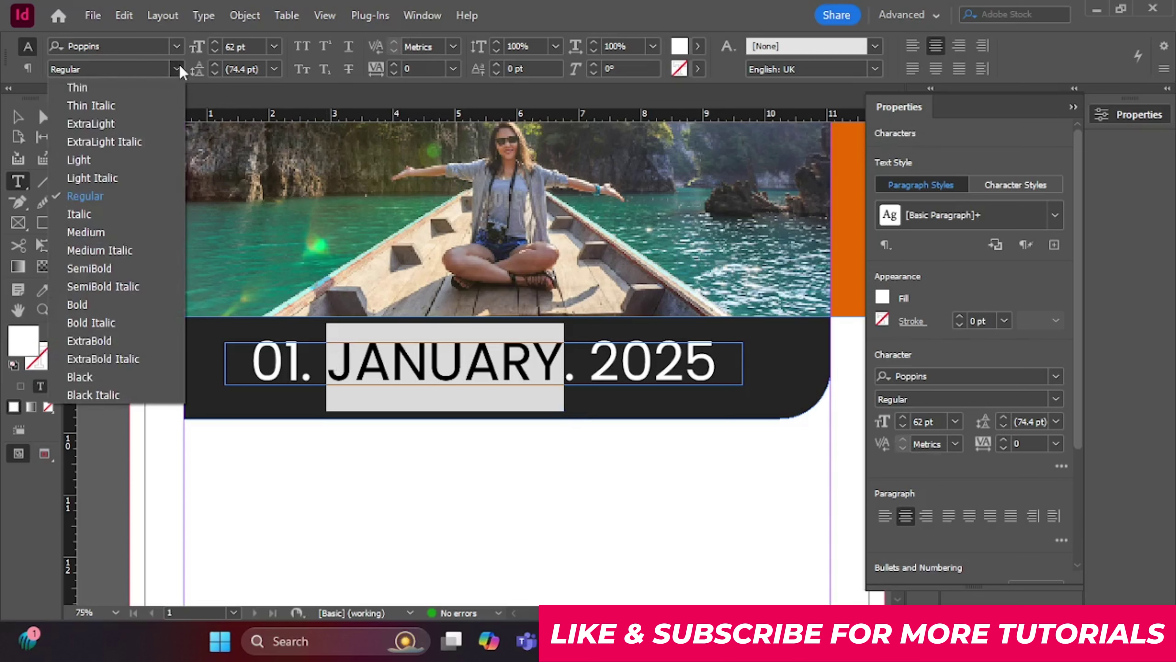
pyautogui.click(126, 267)
pyautogui.click(17, 116)
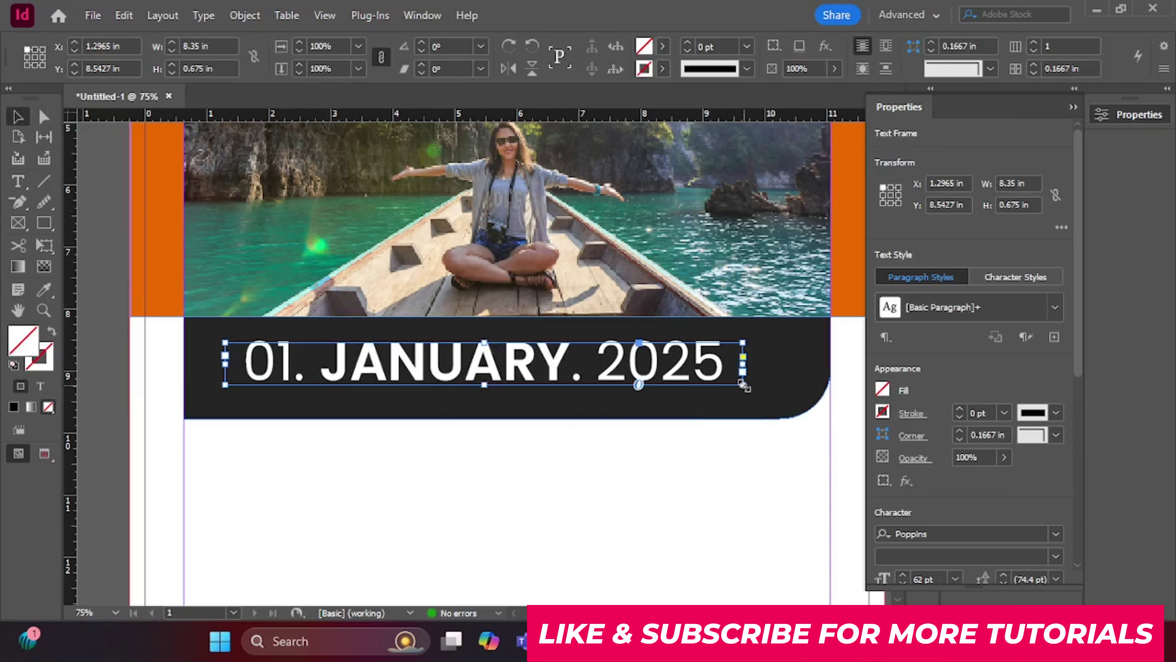
# Step: Shrink the date text frame to about 8.09 × 0.605 in and centre it horizontally and vertically on the dark banner
pyautogui.moveTo(743, 384); pyautogui.dragTo(726, 380)
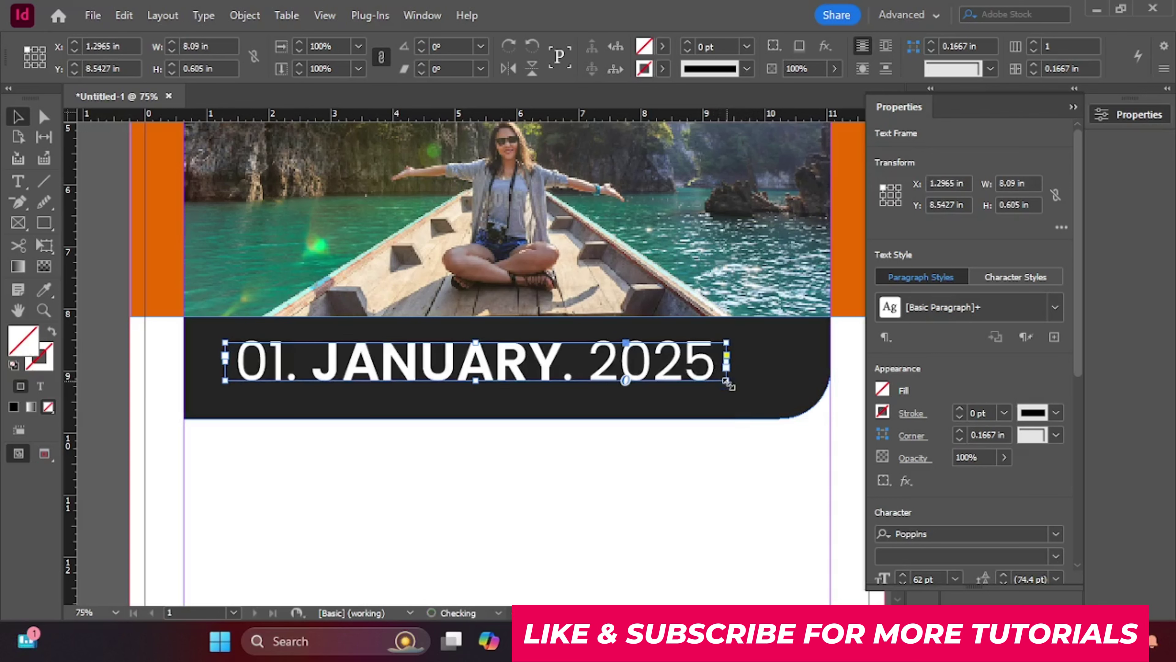
pyautogui.keyDown('shift'); pyautogui.click(745, 415); pyautogui.keyUp('shift')
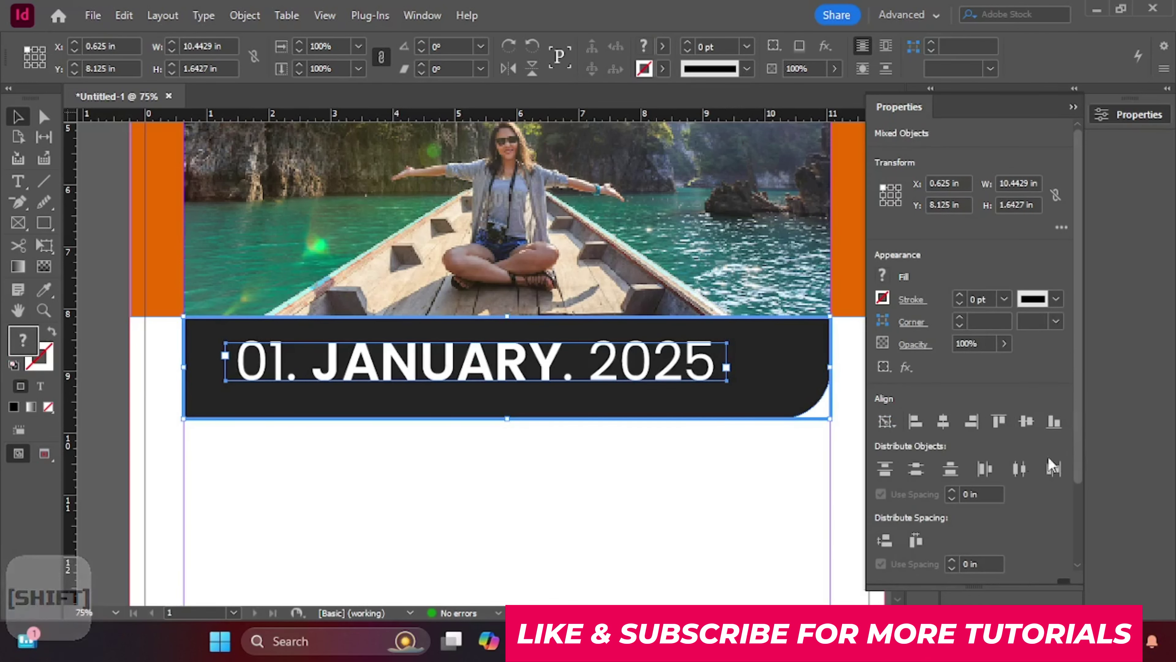
pyautogui.click(942, 422)
pyautogui.click(1026, 421)
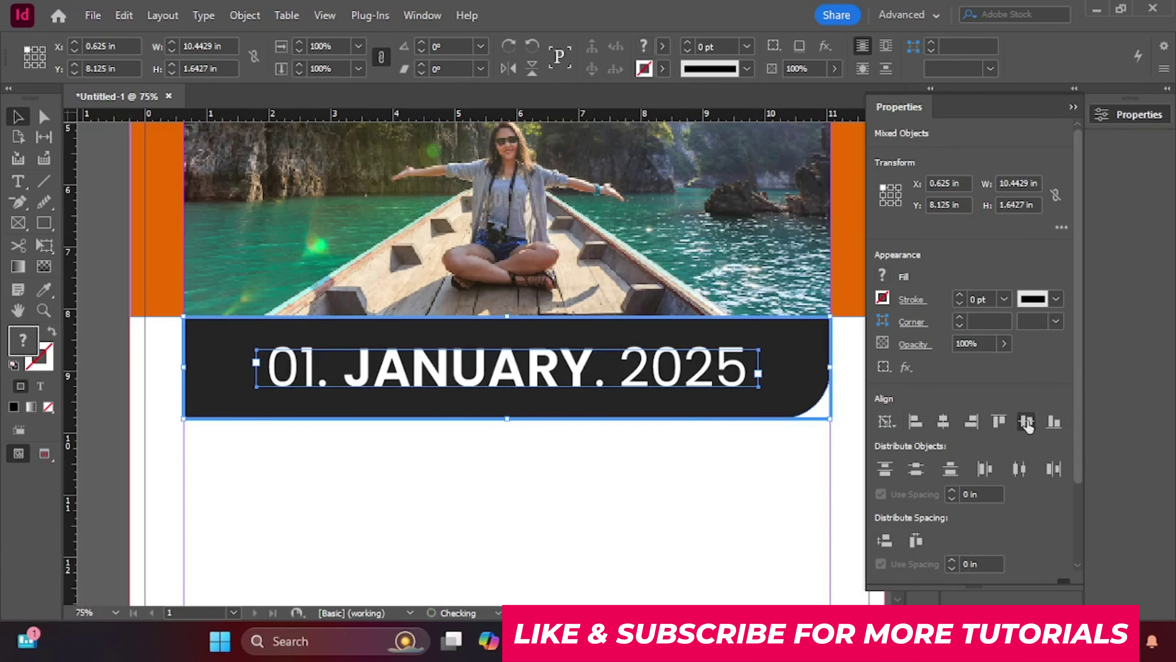
pyautogui.click(548, 530)
# Step: Create a table of 7 rows and 7 columns, about 6.84 × 5.70 in, in the blank area below the date banner
pyautogui.scroll(-3, 543, 525)
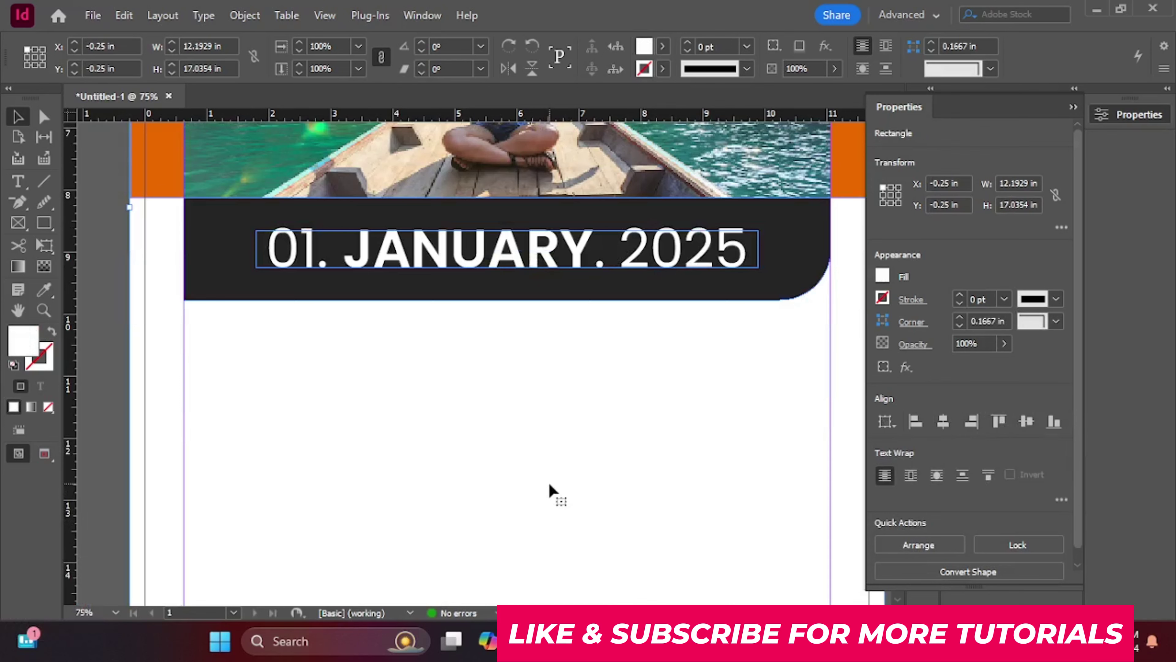
pyautogui.scroll(-3, 551, 490)
pyautogui.click(102, 324)
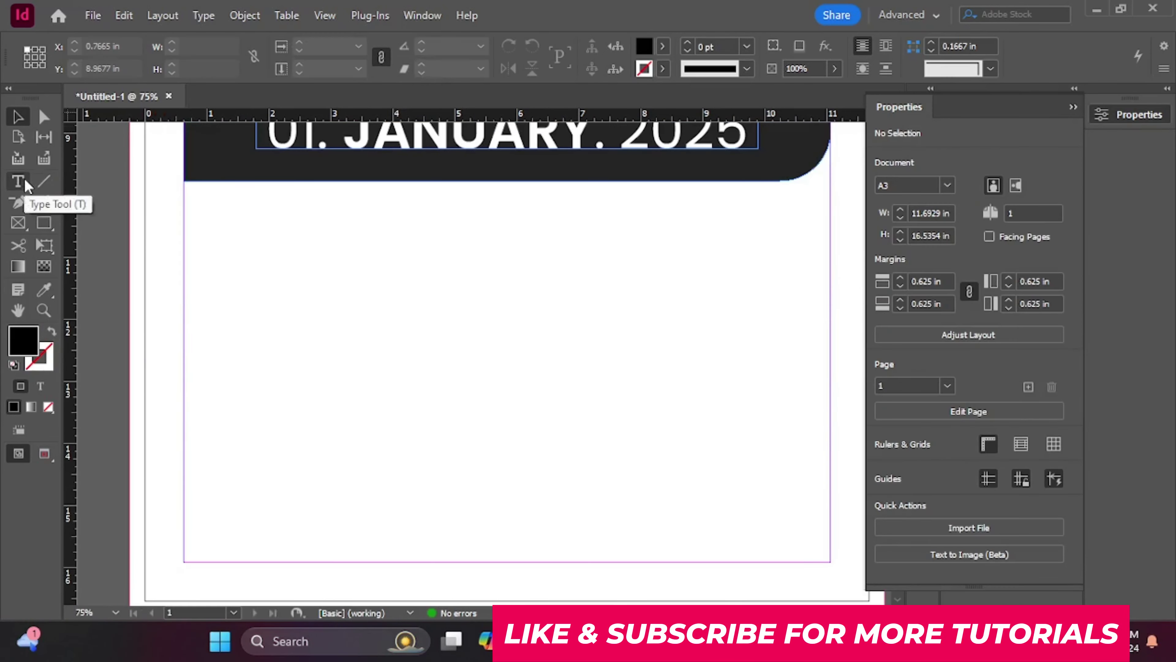
pyautogui.click(244, 15)
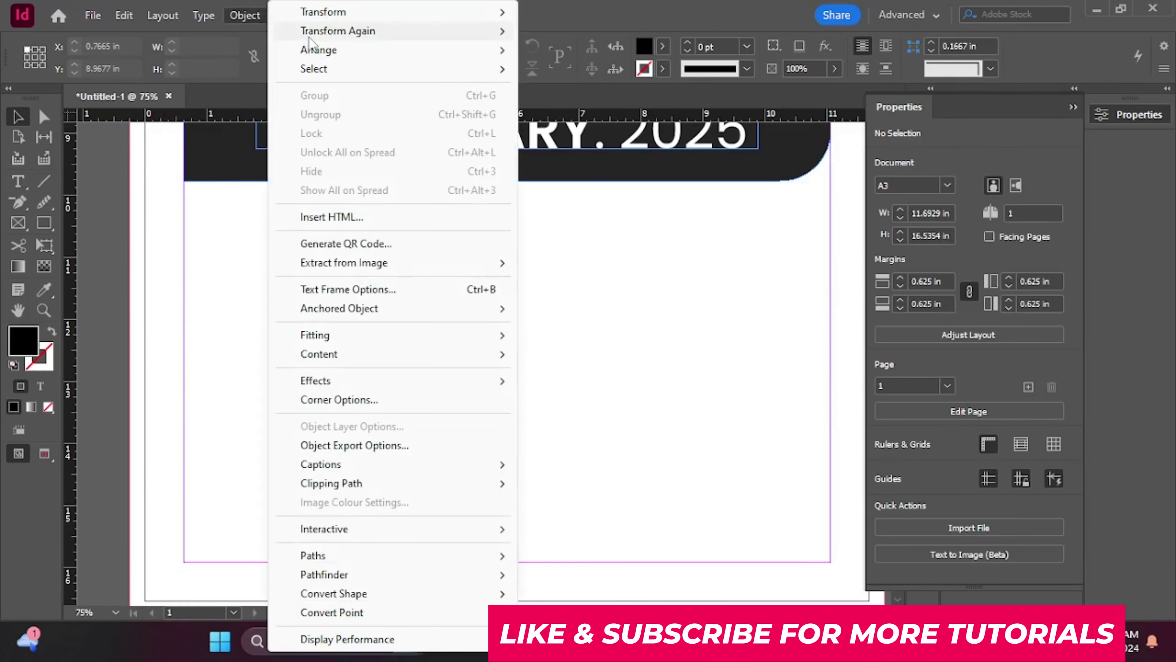
pyautogui.click(224, 21)
pyautogui.click(287, 16)
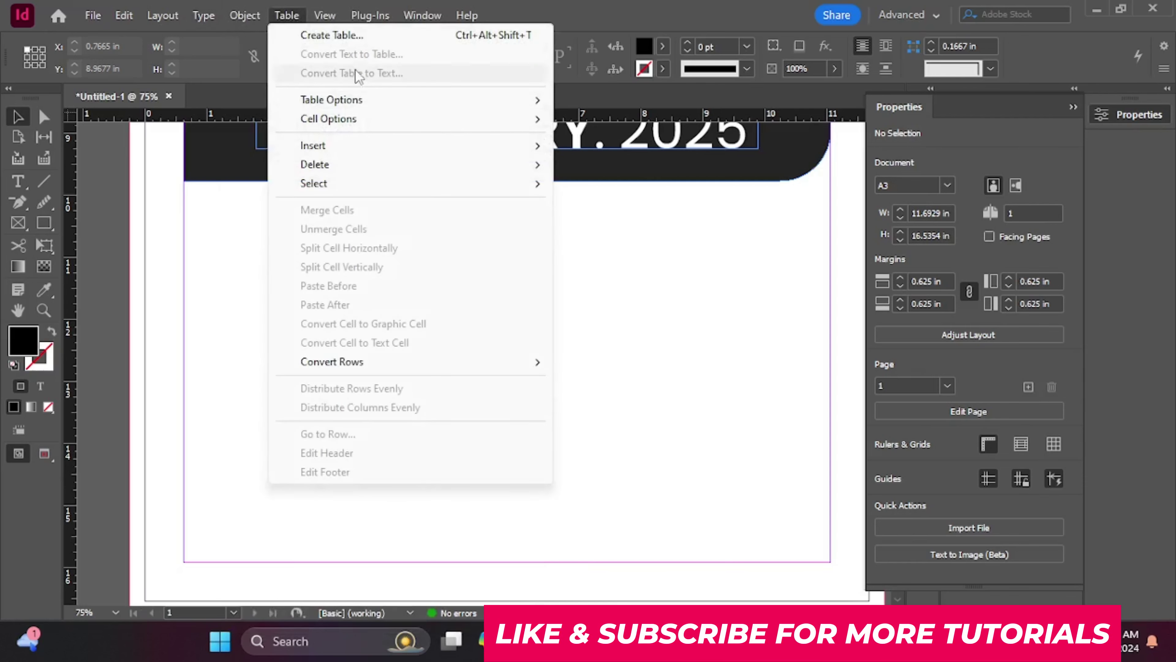
pyautogui.click(372, 35)
pyautogui.click(691, 258)
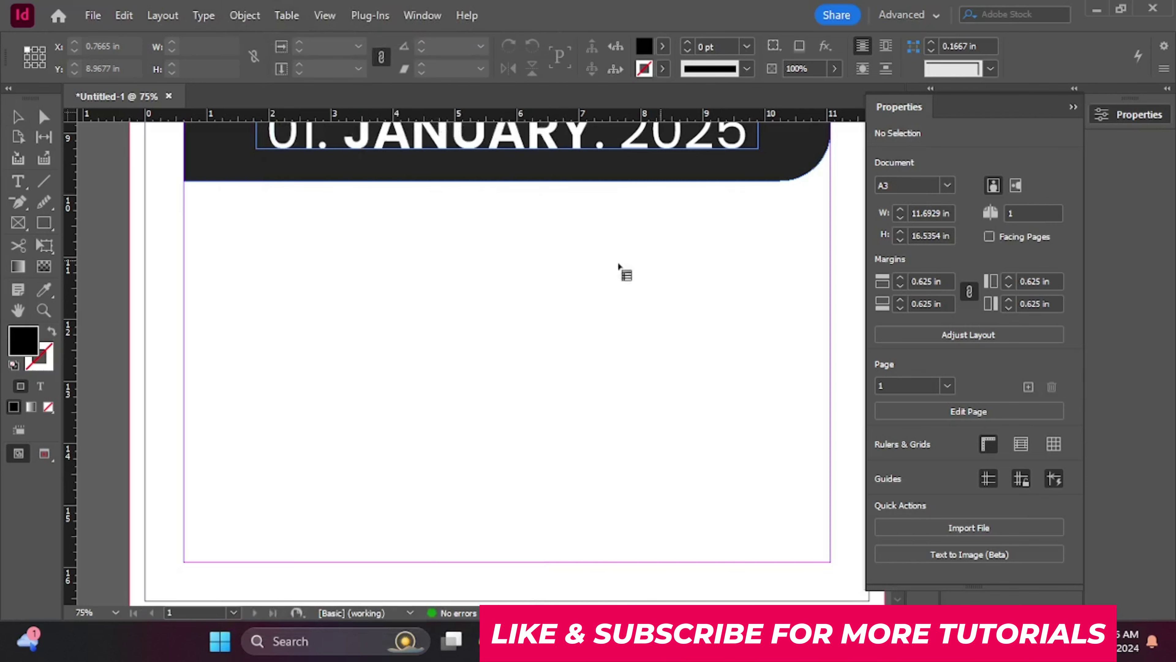
pyautogui.moveTo(184, 209); pyautogui.dragTo(608, 561)
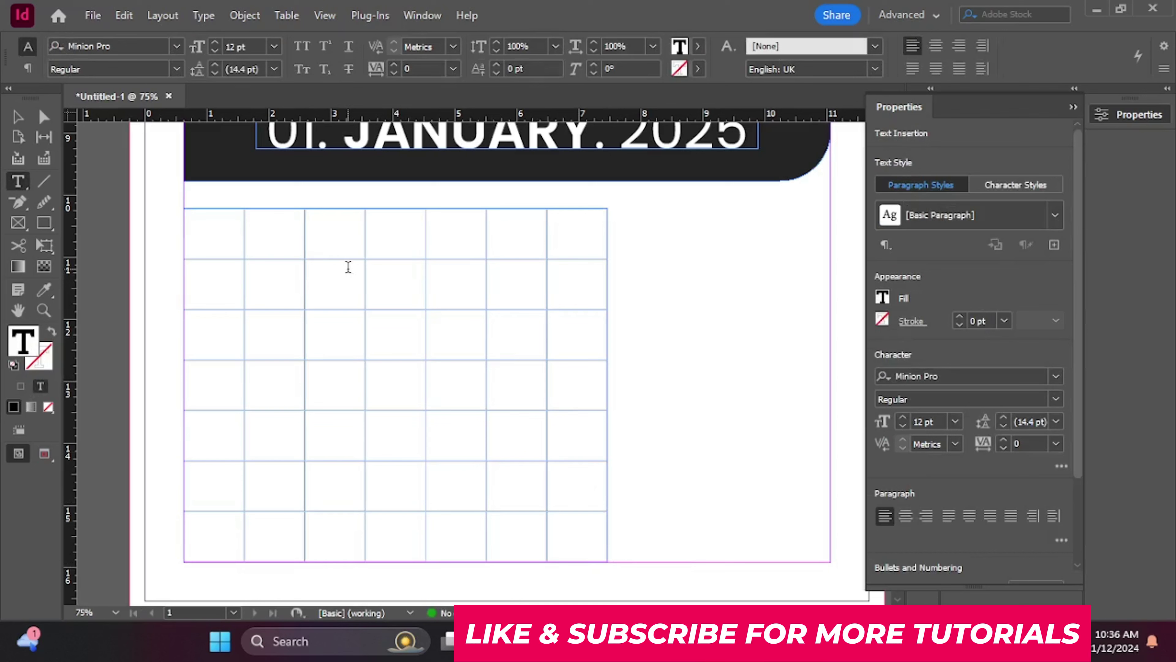
# Step: Fill the first four cells of the table's header row with MON, TUE, WED and THU
pyautogui.write('MON')
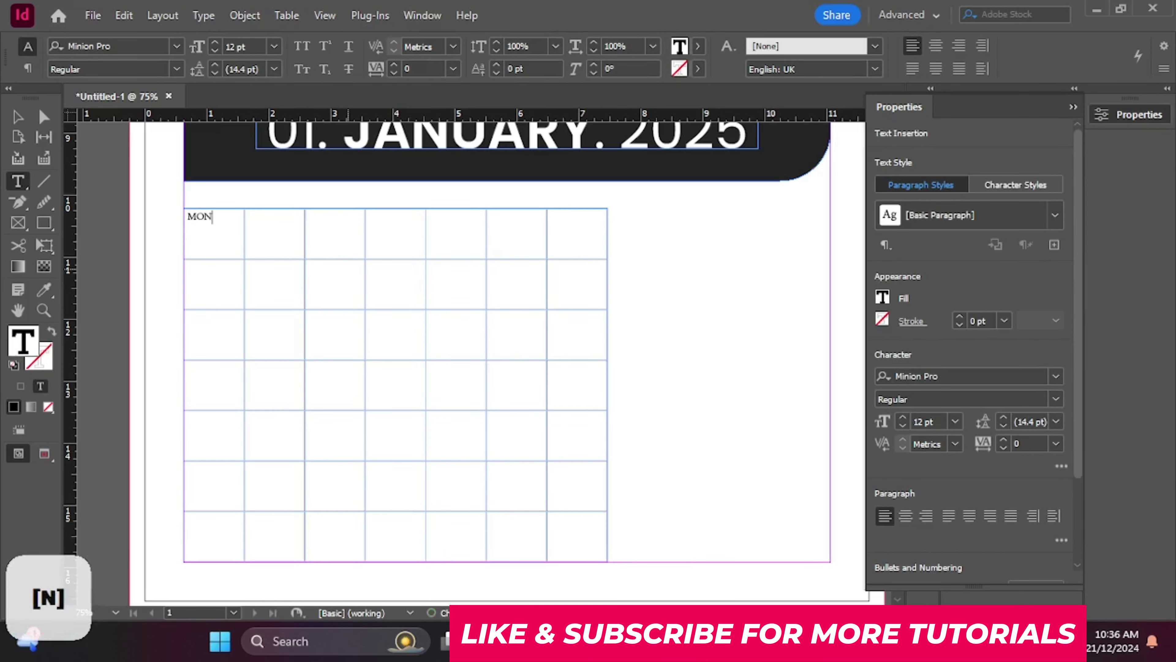
pyautogui.click(283, 220)
pyautogui.write('T')
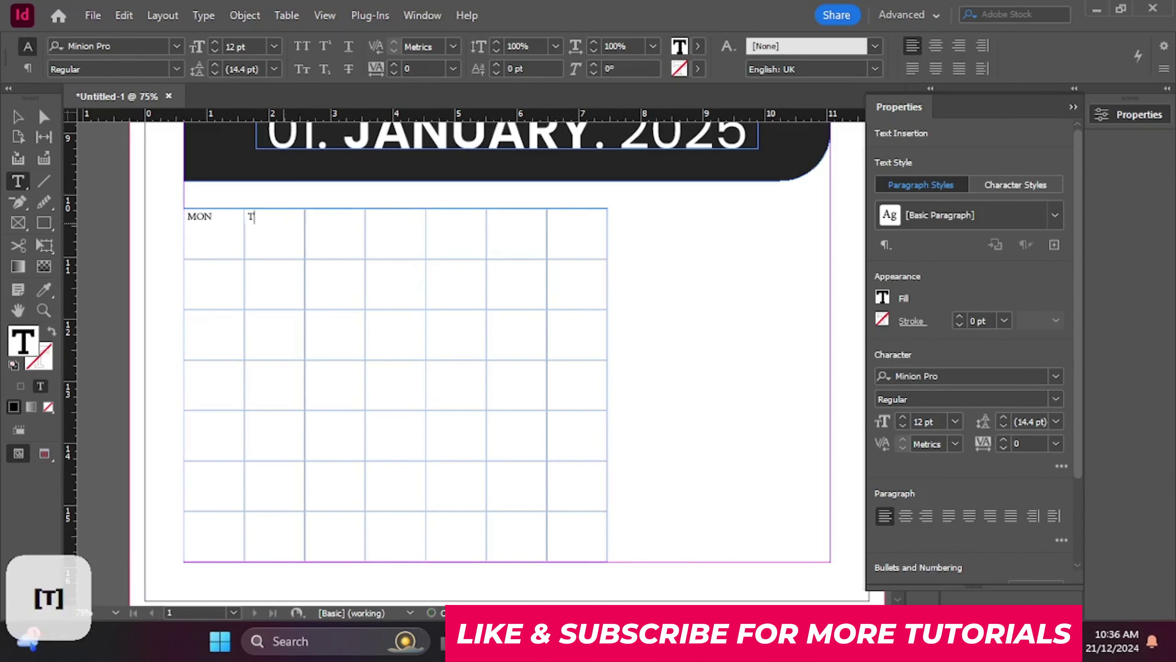
pyautogui.write('UE')
pyautogui.click(328, 226)
pyautogui.write('W')
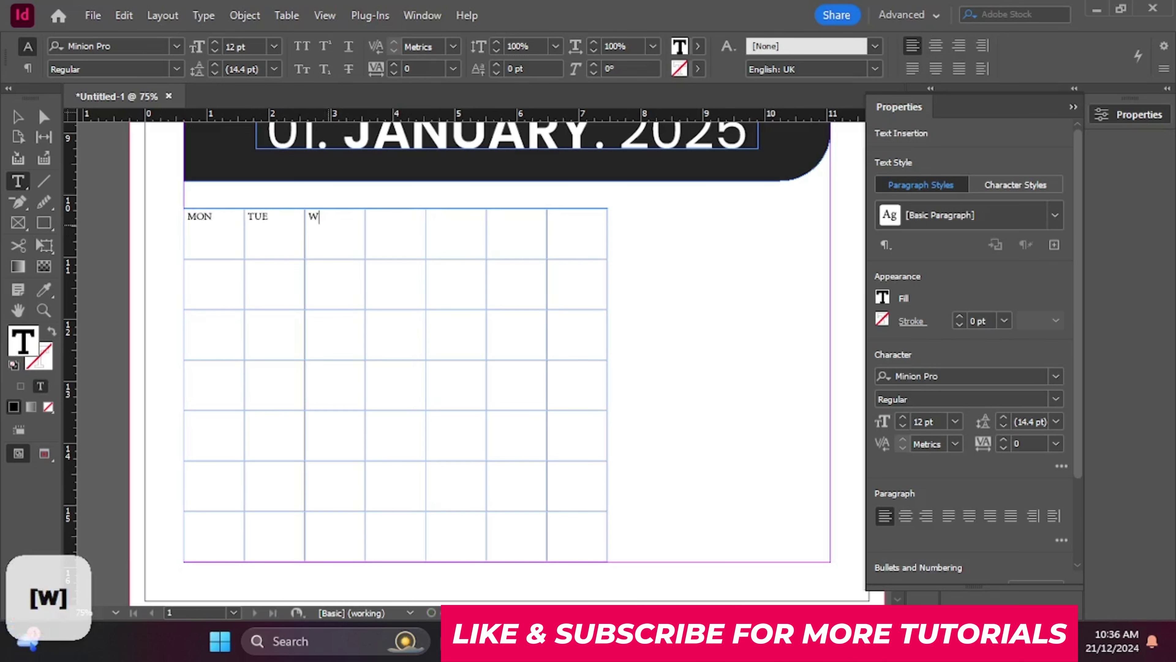
pyautogui.write('ED')
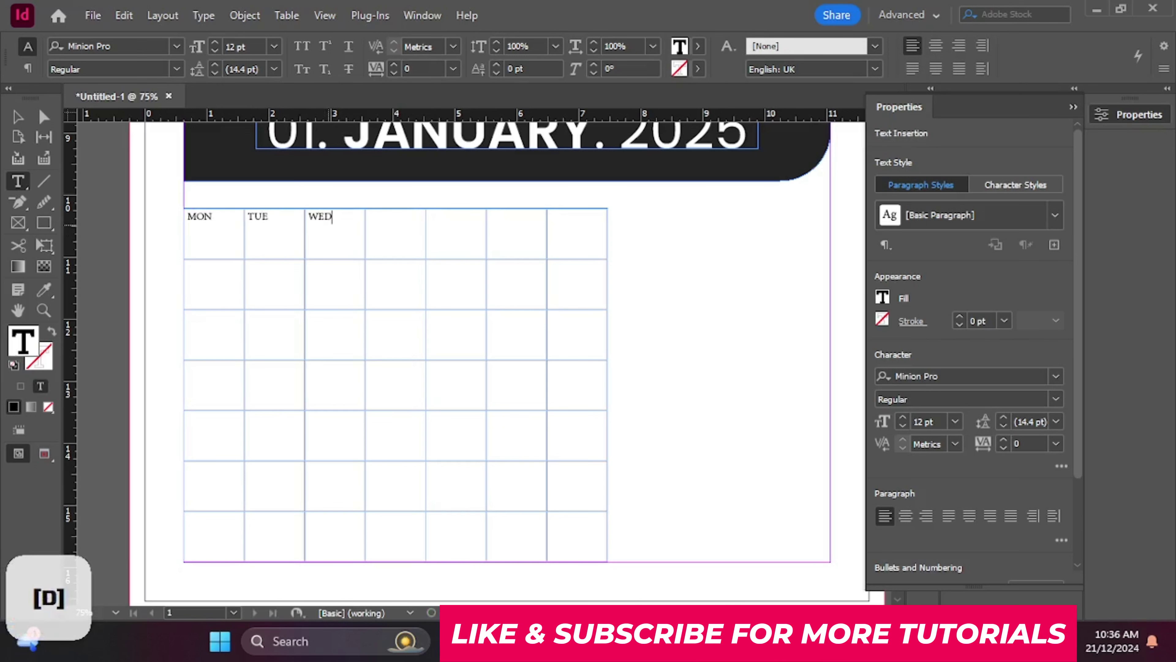
pyautogui.click(378, 227)
pyautogui.write('THU')
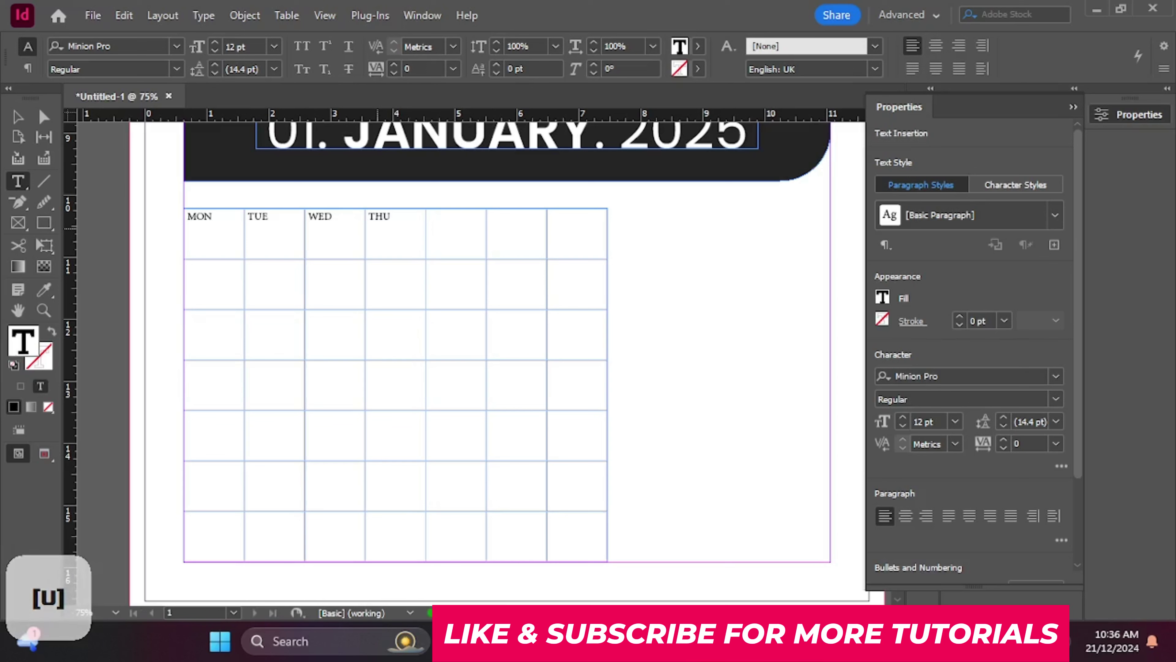
# Step: Fill the remaining three header cells with FRI, SAT and SUN
pyautogui.click(446, 235)
pyautogui.write('FRI')
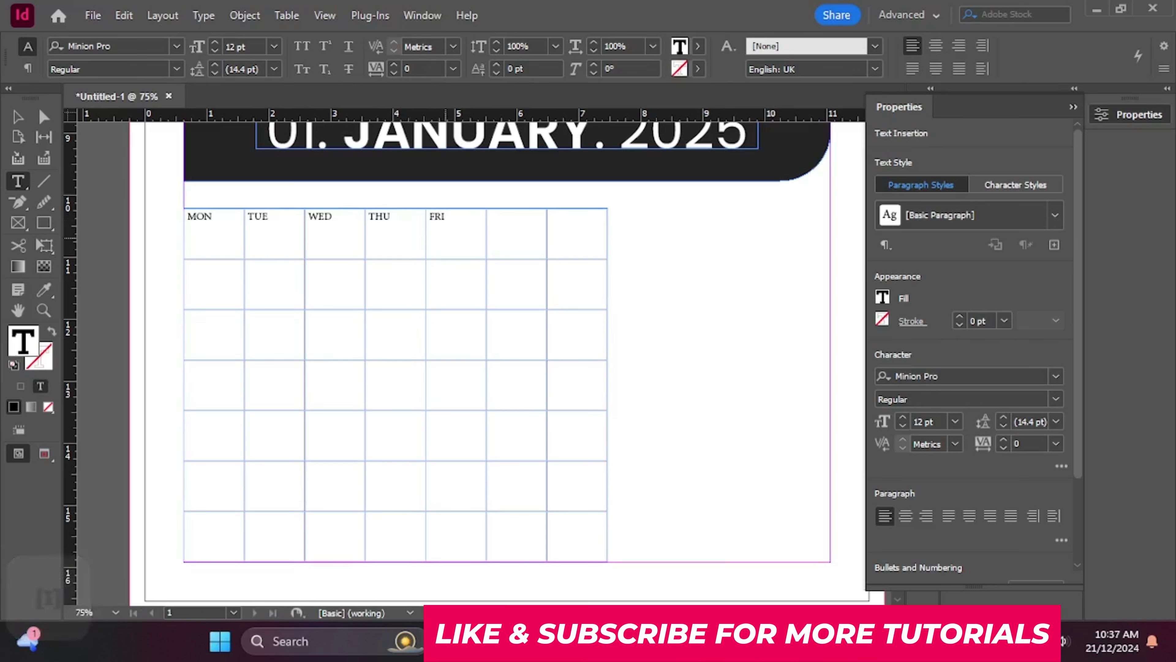
pyautogui.write('SAT')
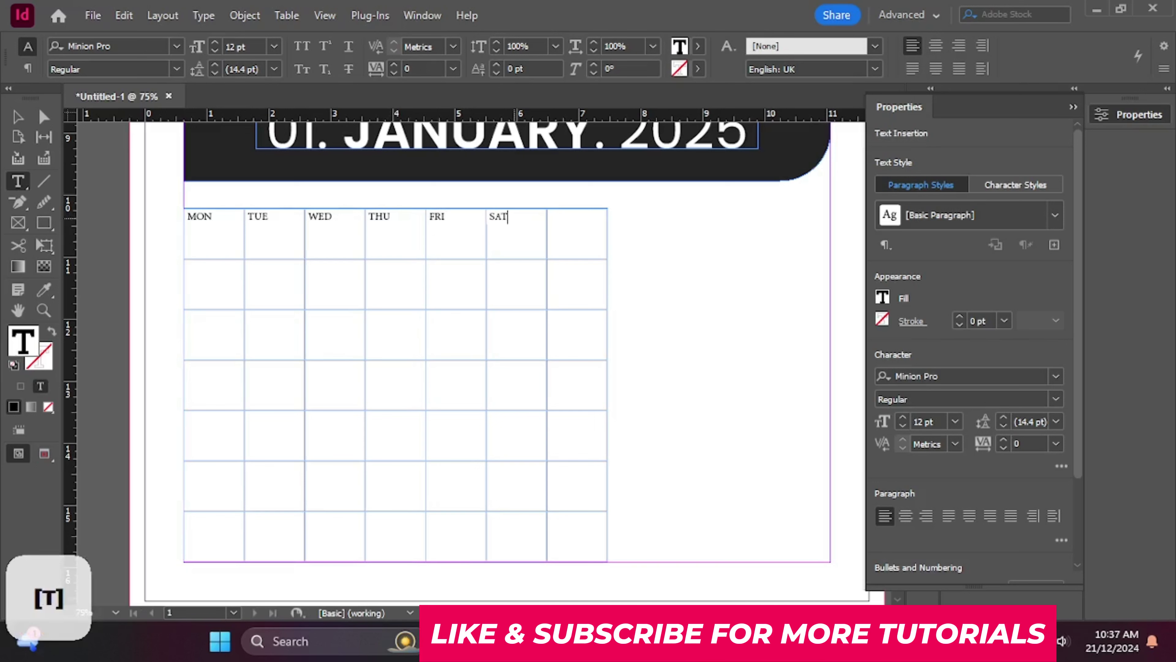
pyautogui.click(574, 226)
pyautogui.write('S')
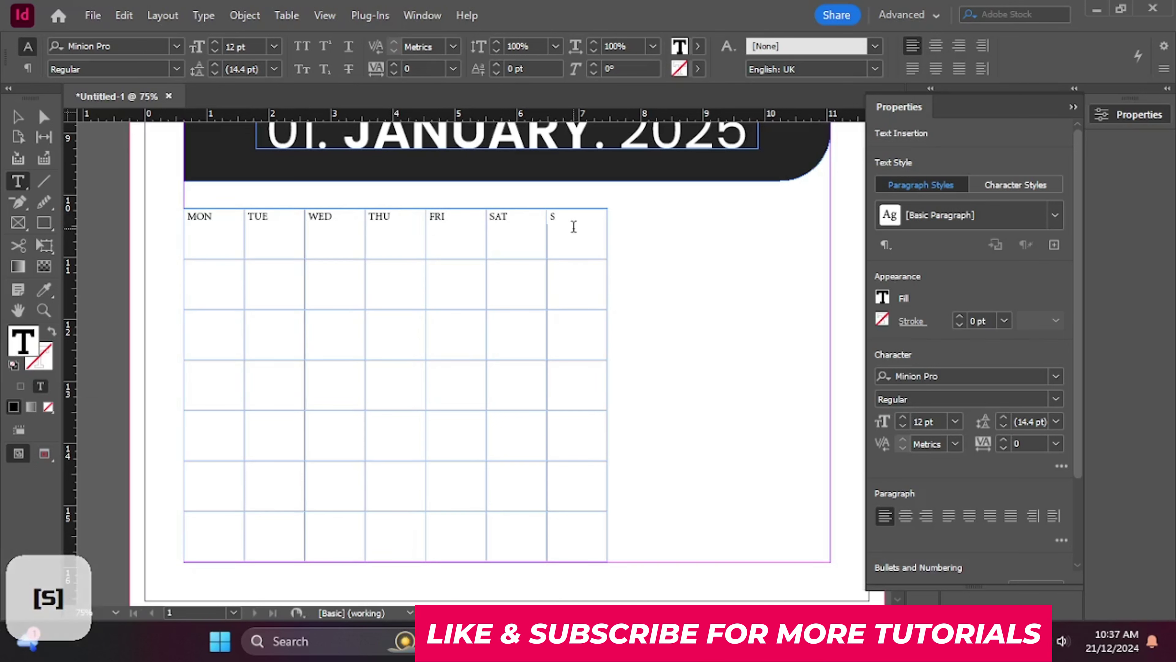
pyautogui.write('UN')
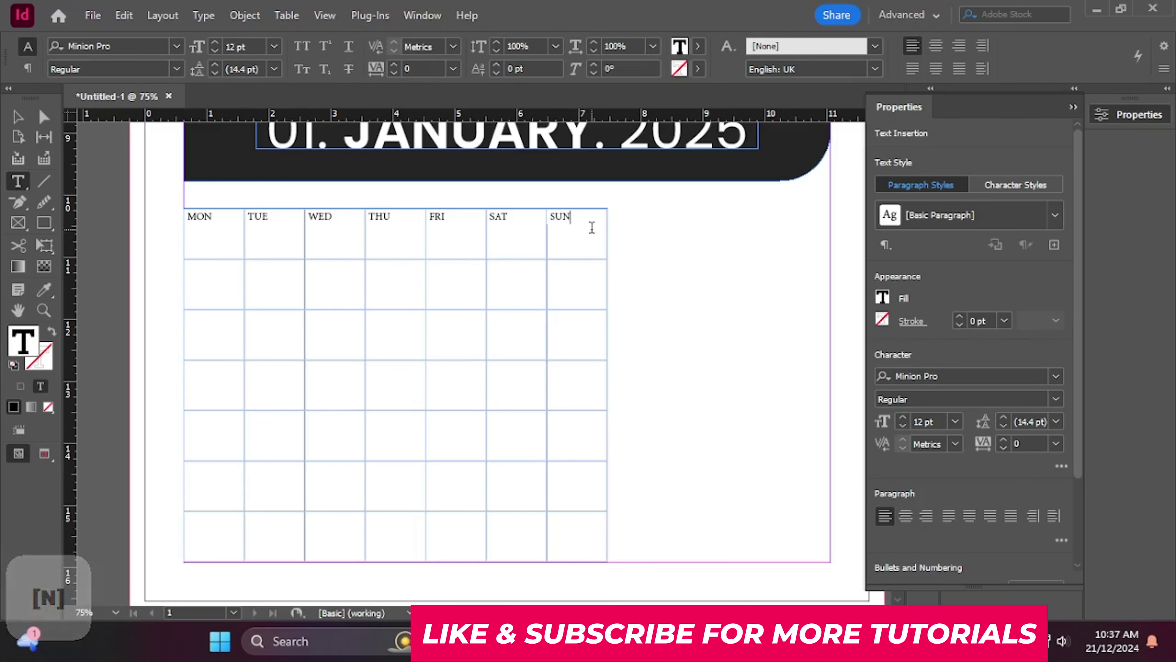
# Step: Centre the weekday labels horizontally and vertically within the header row's cells
pyautogui.moveTo(593, 226); pyautogui.dragTo(213, 253)
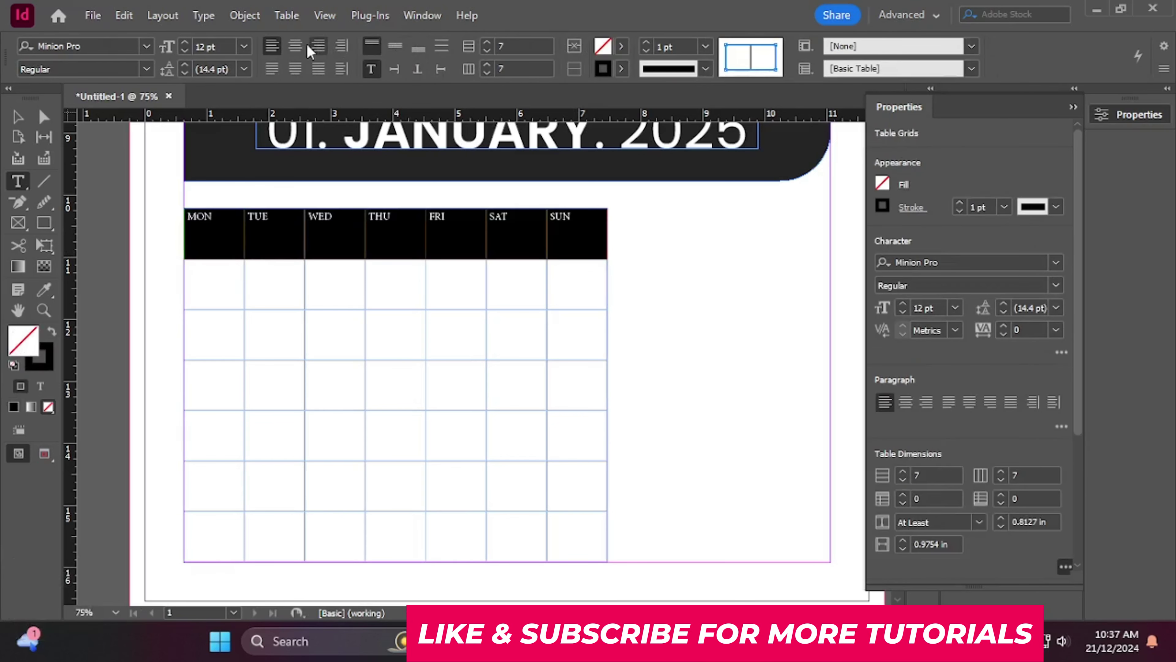
pyautogui.click(295, 46)
pyautogui.click(397, 45)
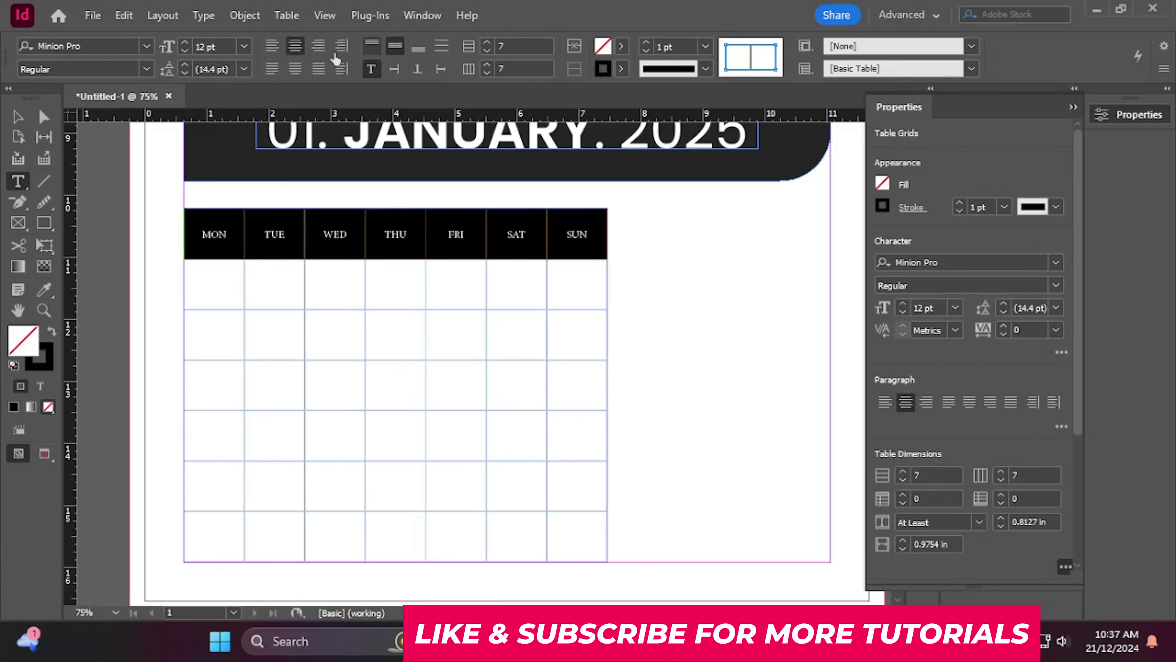
# Step: Set the weekday header row's text to Poppins SemiBold at 15 pt
pyautogui.click(110, 41)
pyautogui.write('POP')
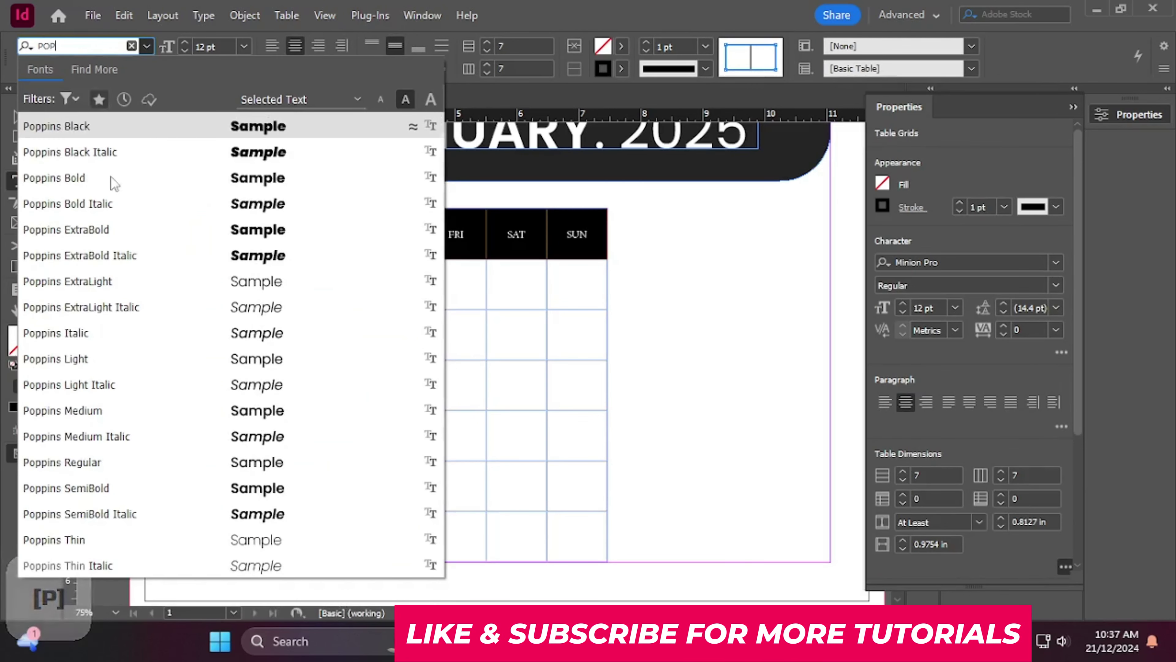
pyautogui.click(115, 487)
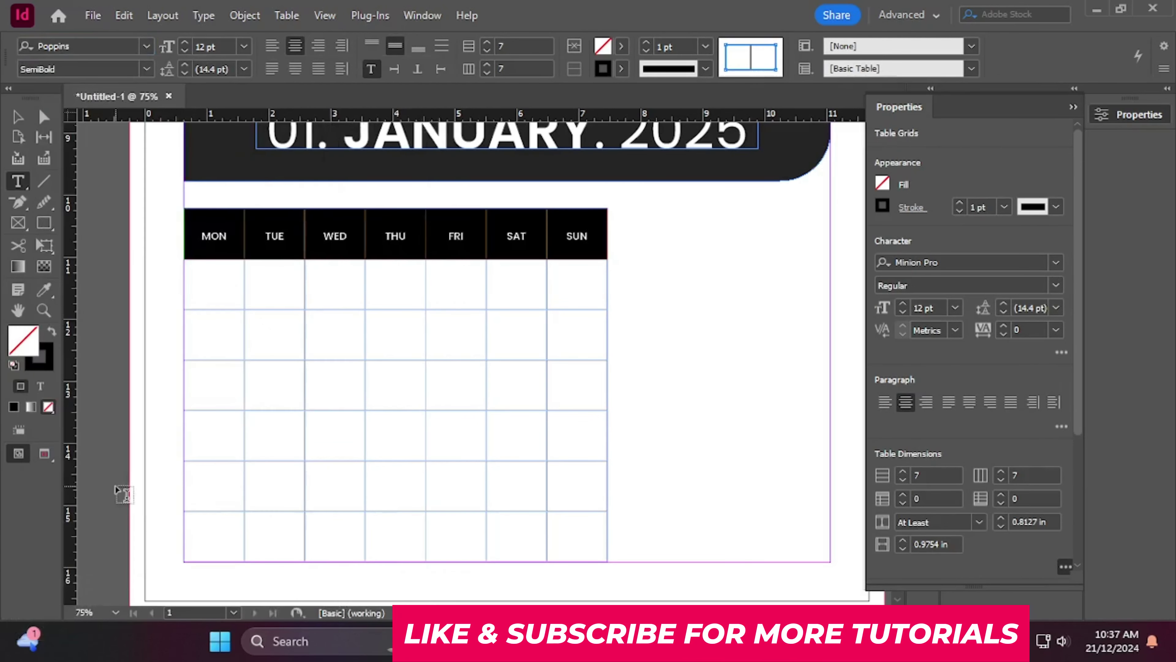
pyautogui.click(187, 43)
pyautogui.click(187, 43)
pyautogui.click(187, 43)
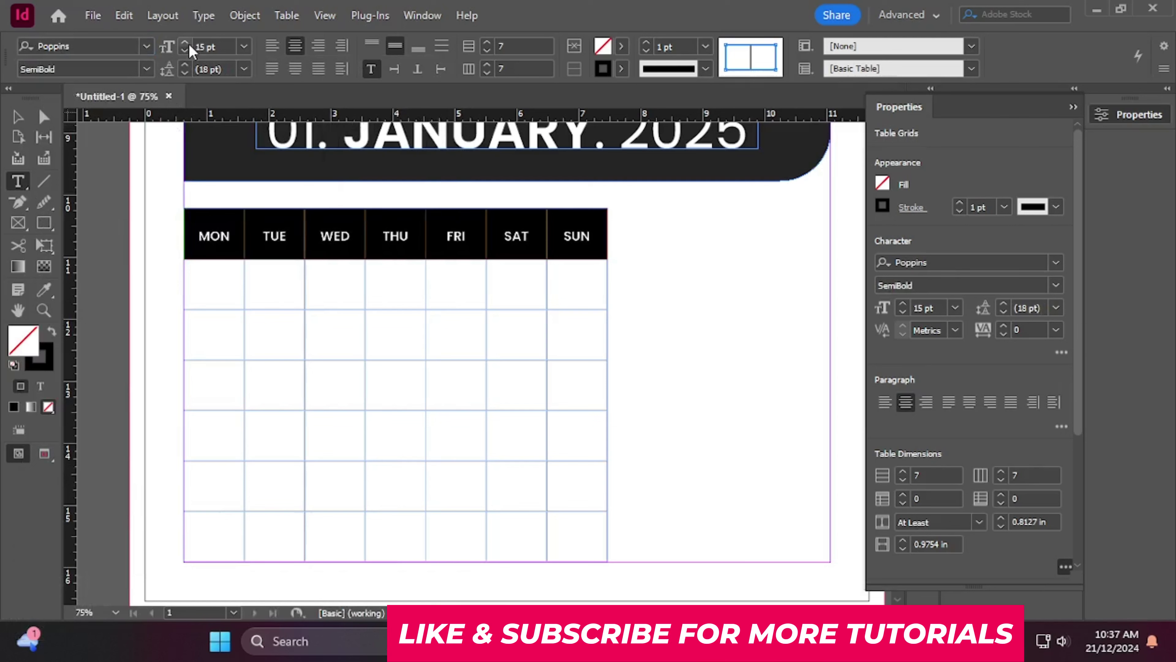
pyautogui.click(9, 121)
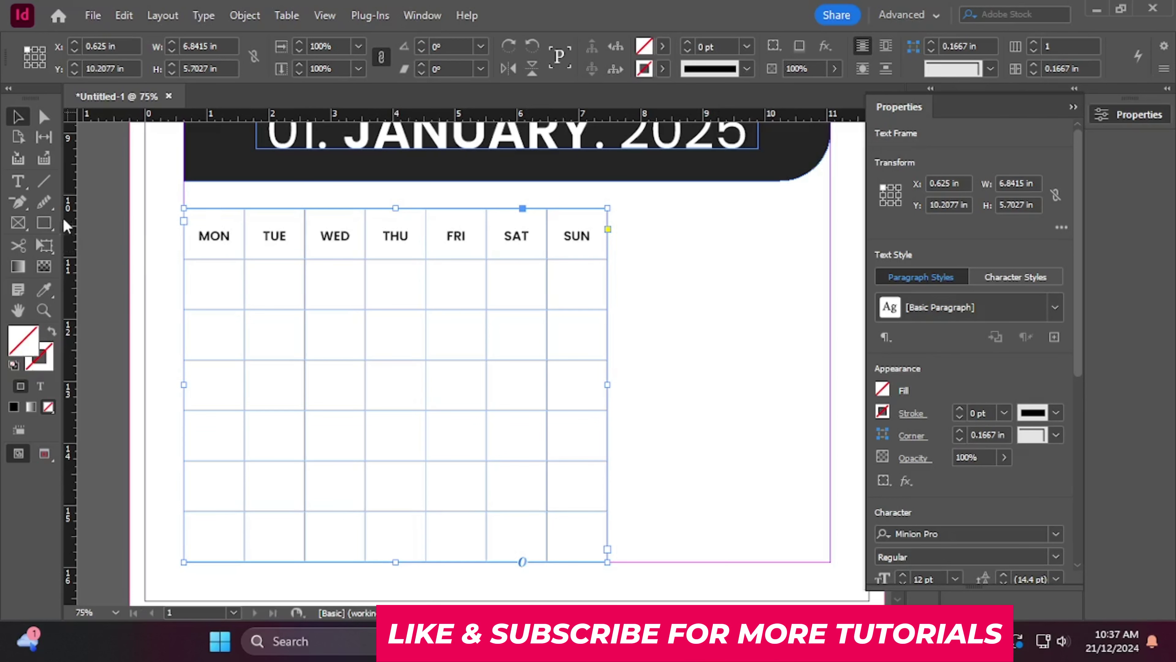
# Step: Apply automatic list numbering in the first cell below MON and start its first numbered entry
pyautogui.click(27, 185)
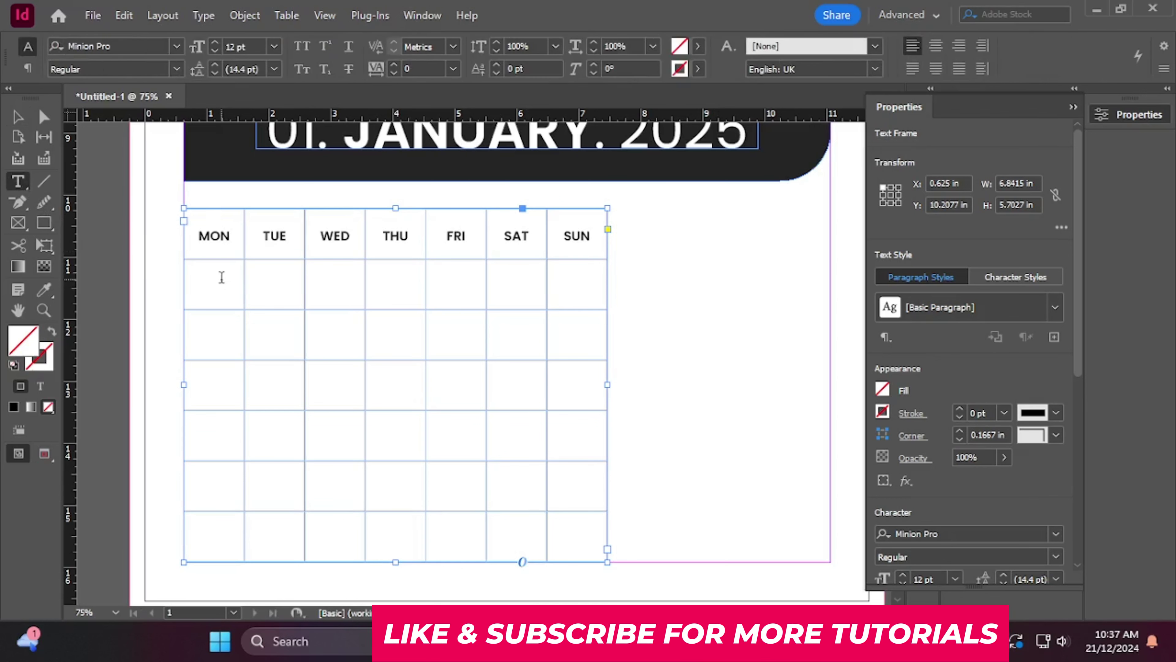
pyautogui.click(221, 277)
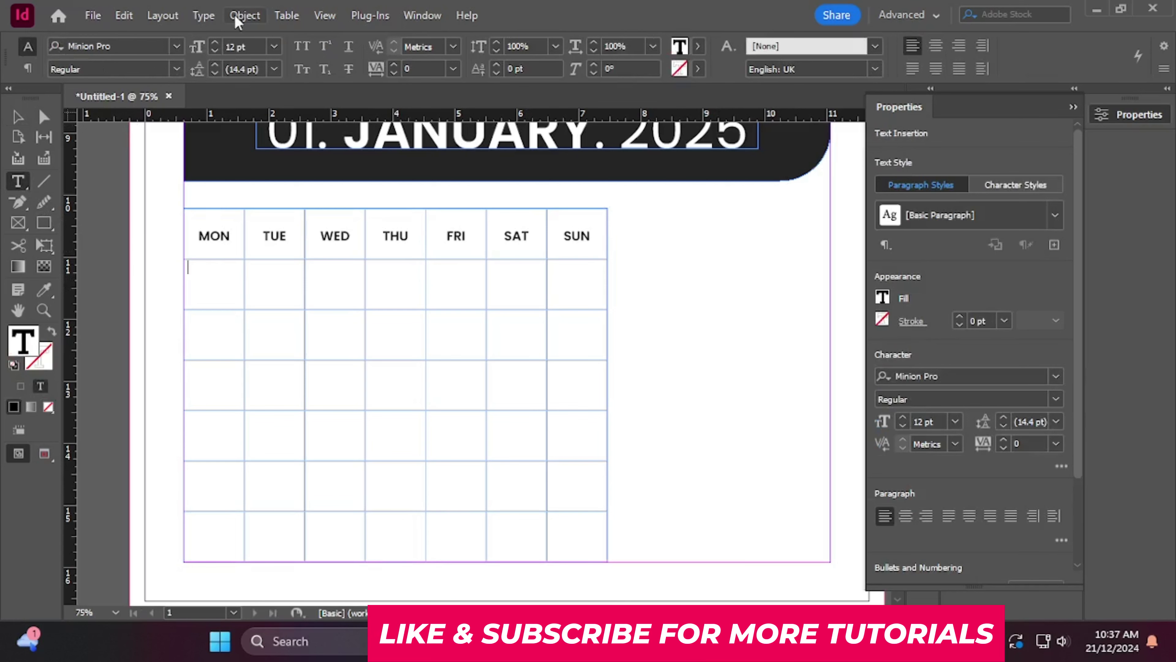
pyautogui.click(204, 15)
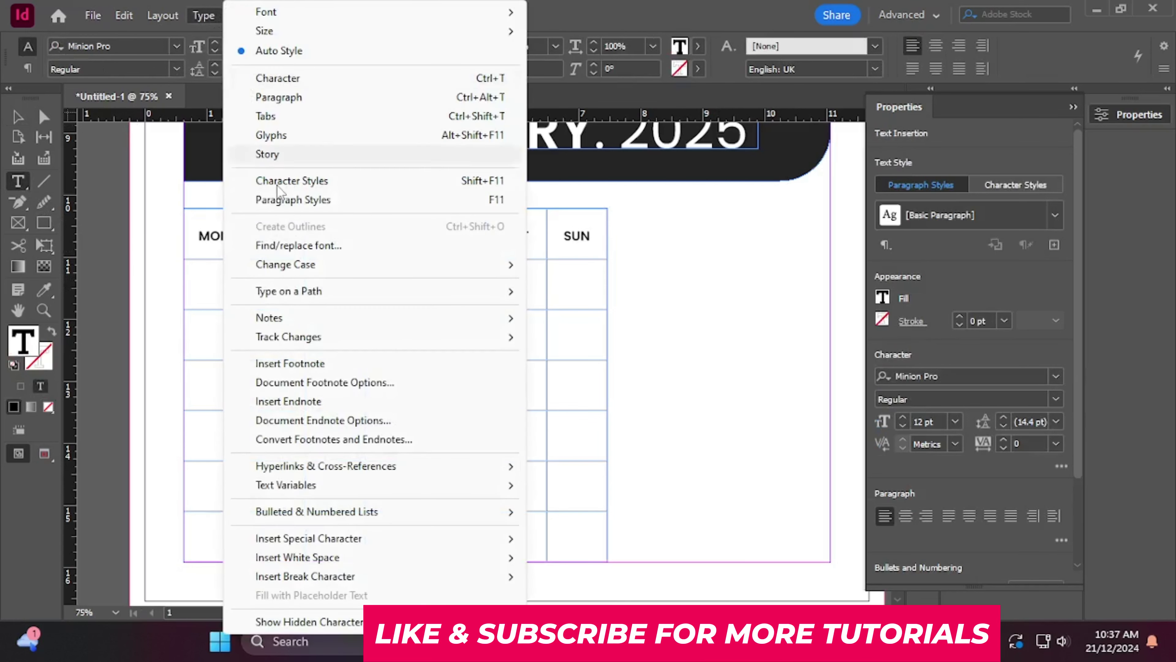
pyautogui.moveTo(290, 516)
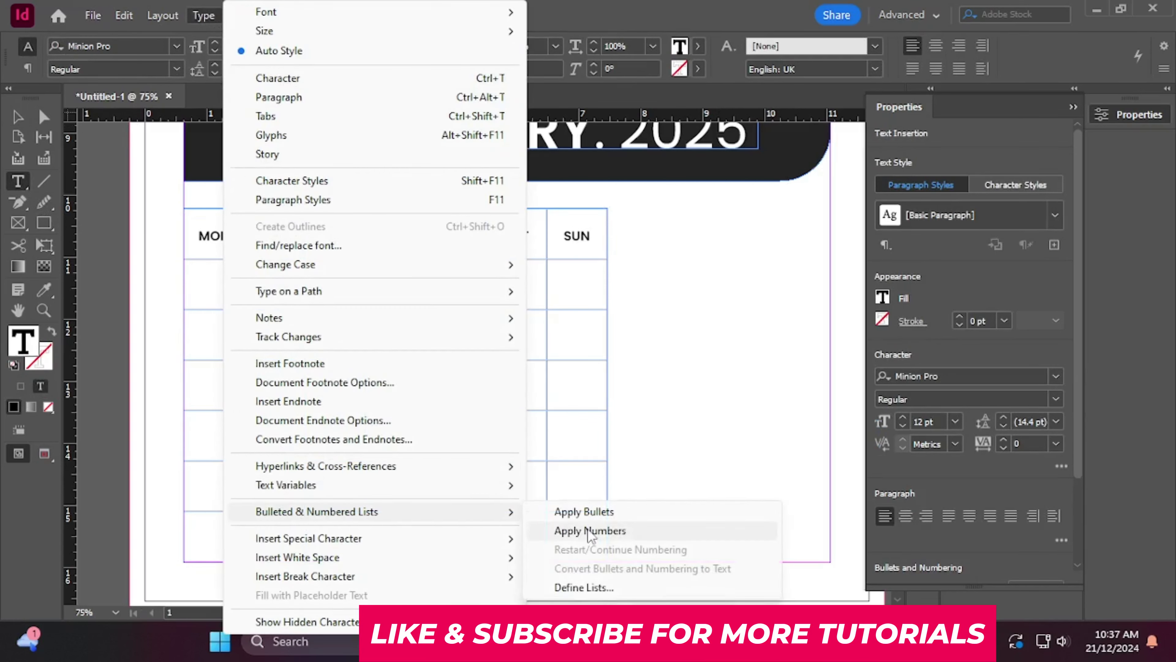
pyautogui.click(588, 530)
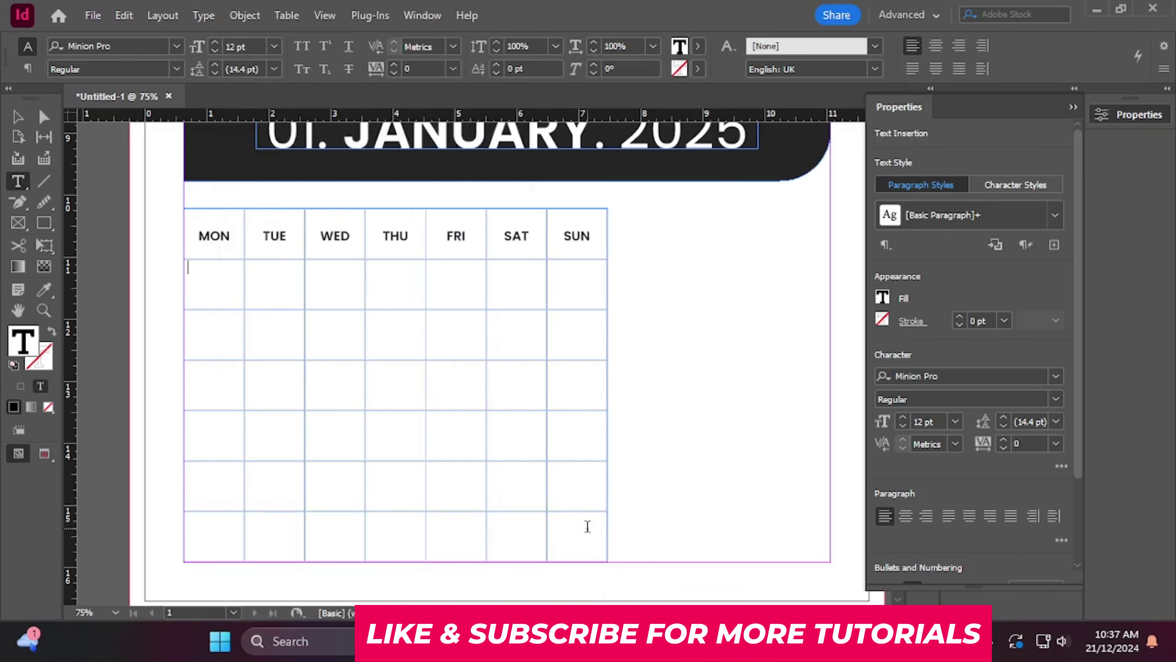
pyautogui.press('Return')
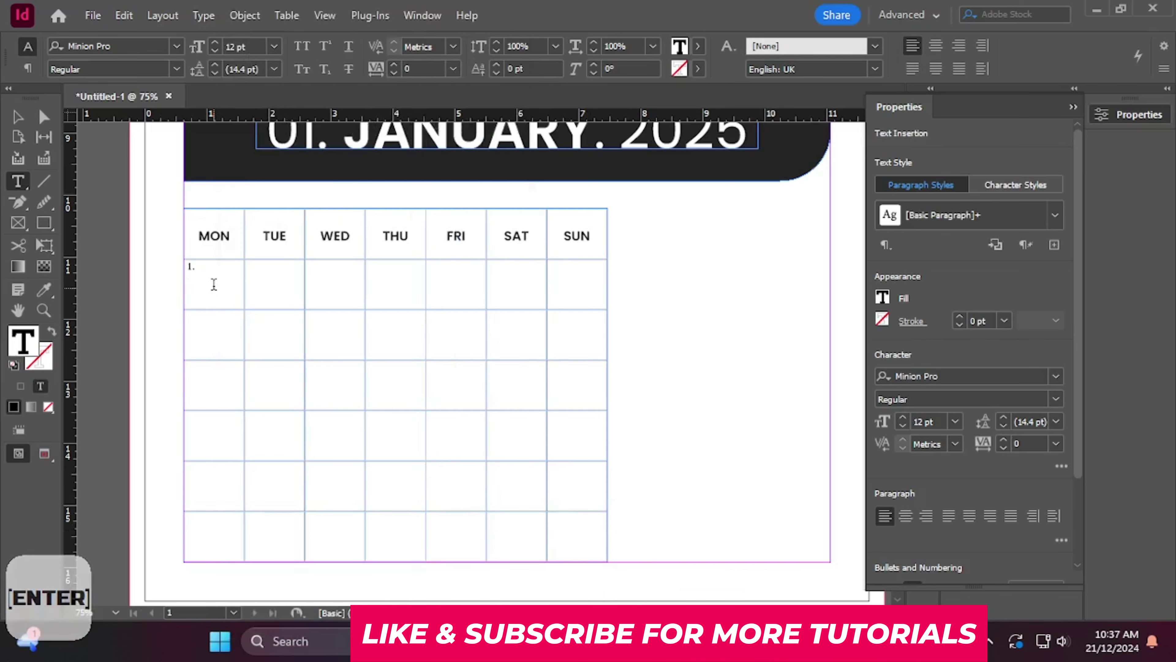
# Step: Set the numbered cell below MON to Poppins Regular at 15 pt
pyautogui.moveTo(213, 281); pyautogui.dragTo(233, 299)
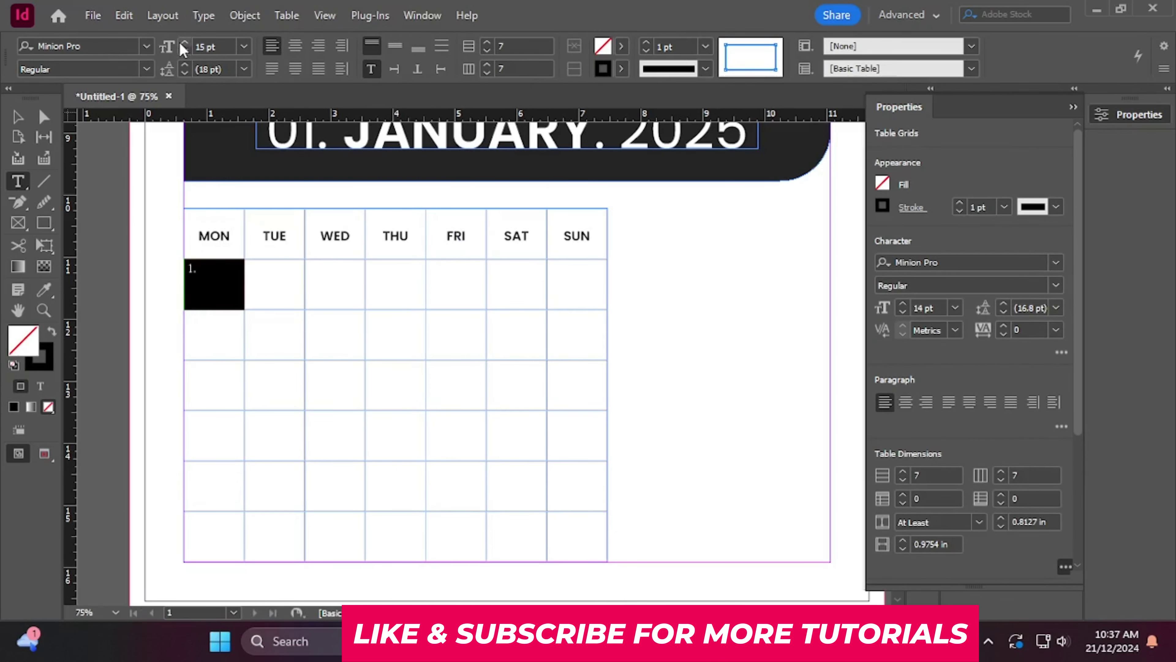
pyautogui.click(102, 46)
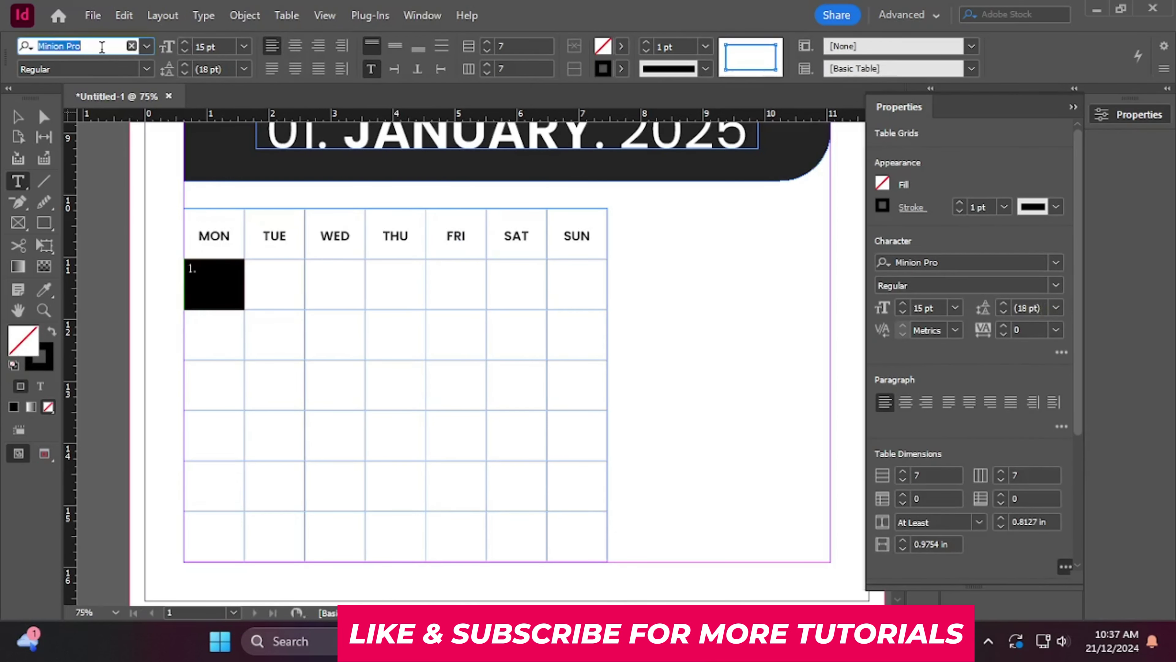
pyautogui.write('POP')
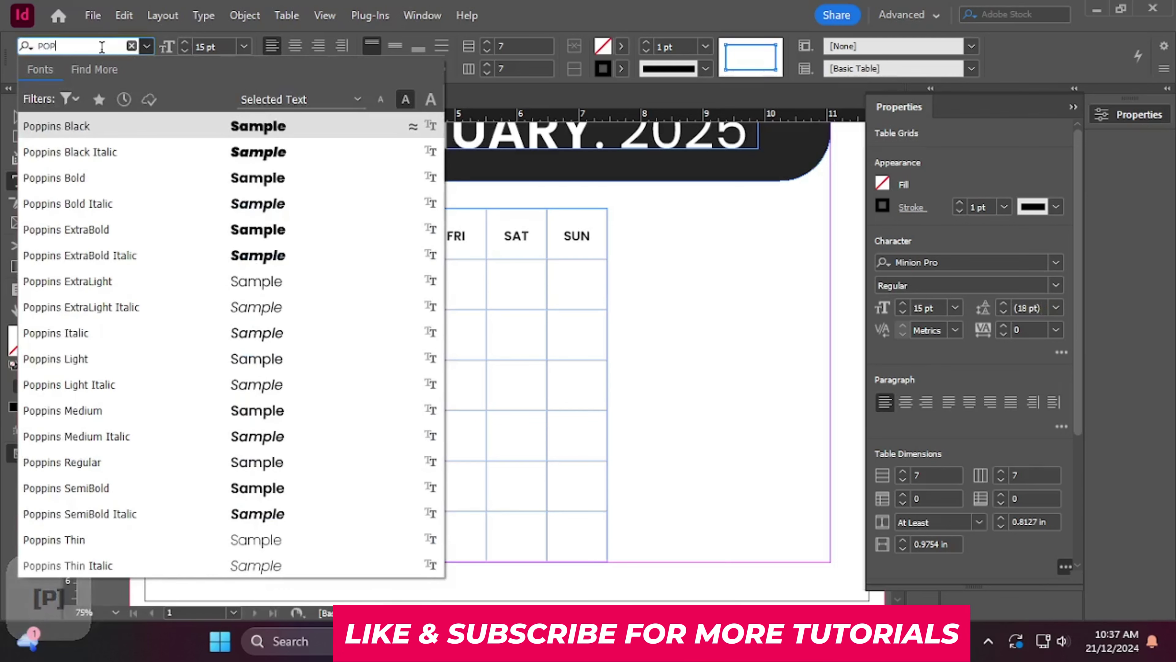
pyautogui.click(147, 462)
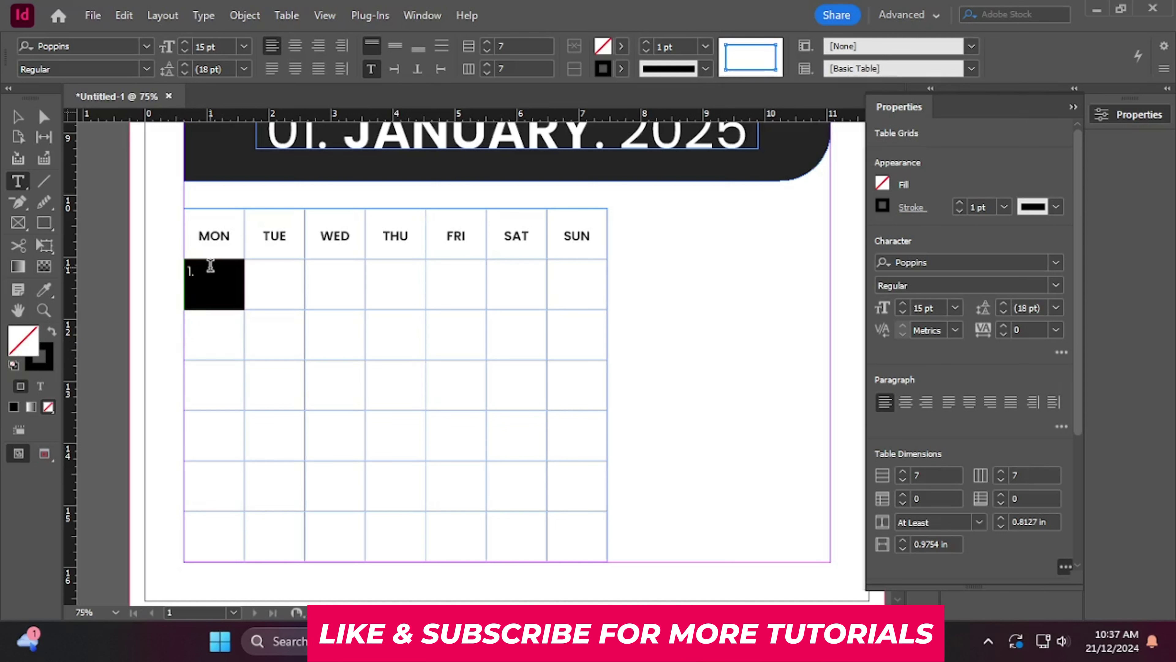
# Step: Copy the numbered cell below MON into the other six cells of its row, from TUE to SUN
pyautogui.click(121, 21)
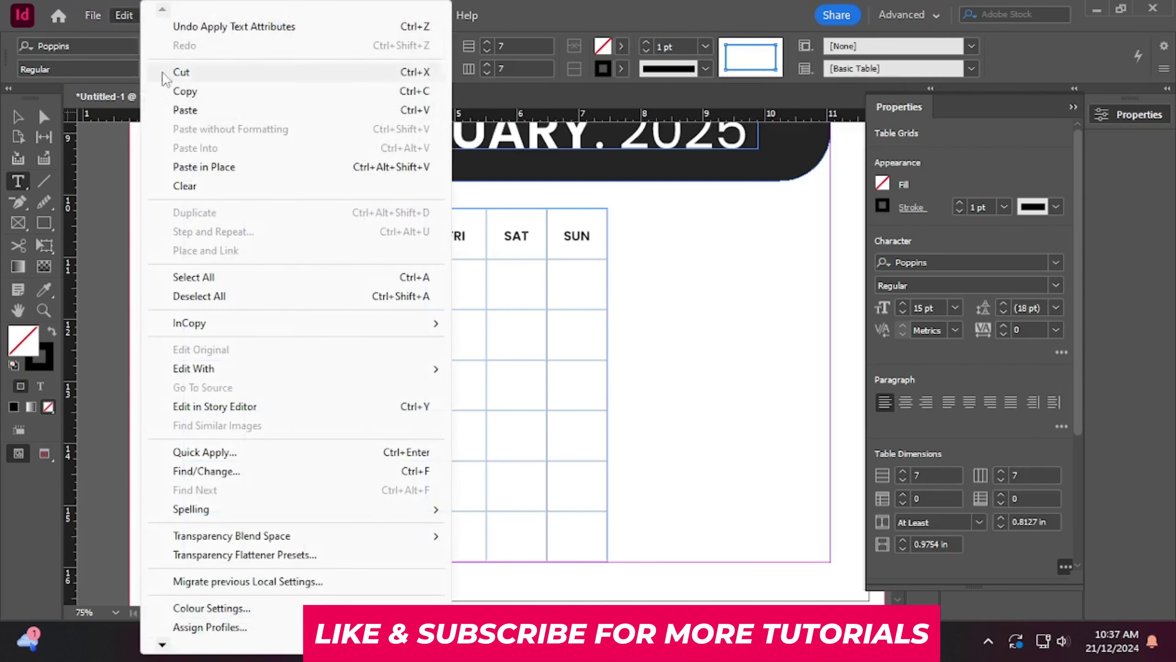
pyautogui.click(208, 91)
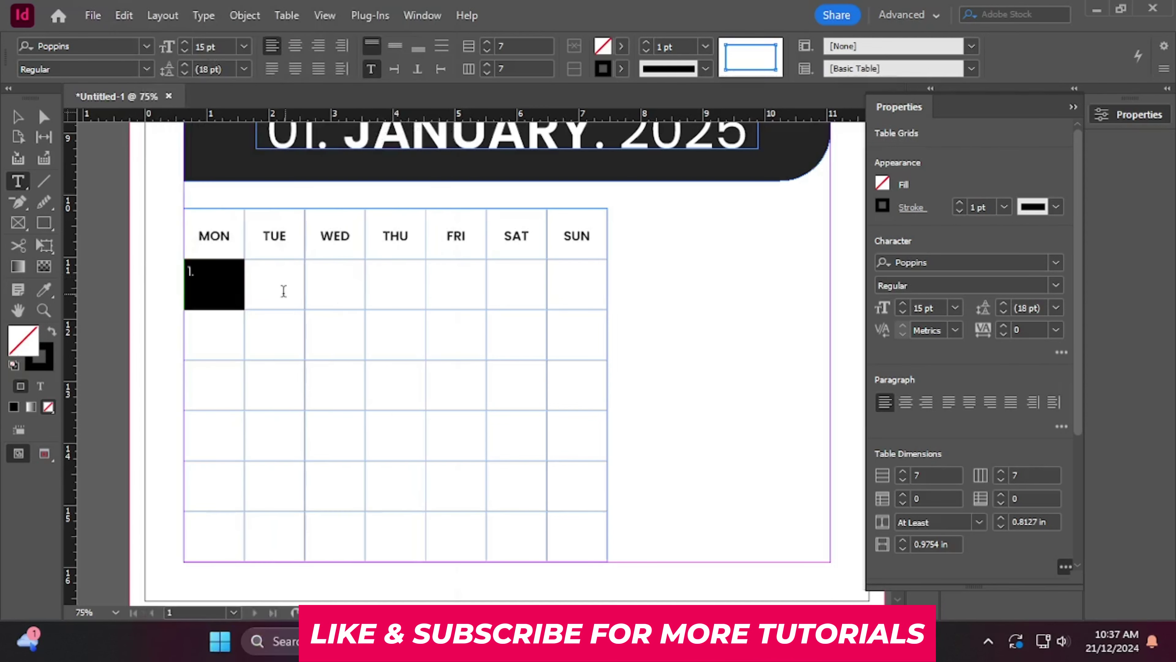
pyautogui.moveTo(283, 290); pyautogui.dragTo(543, 290)
pyautogui.click(122, 16)
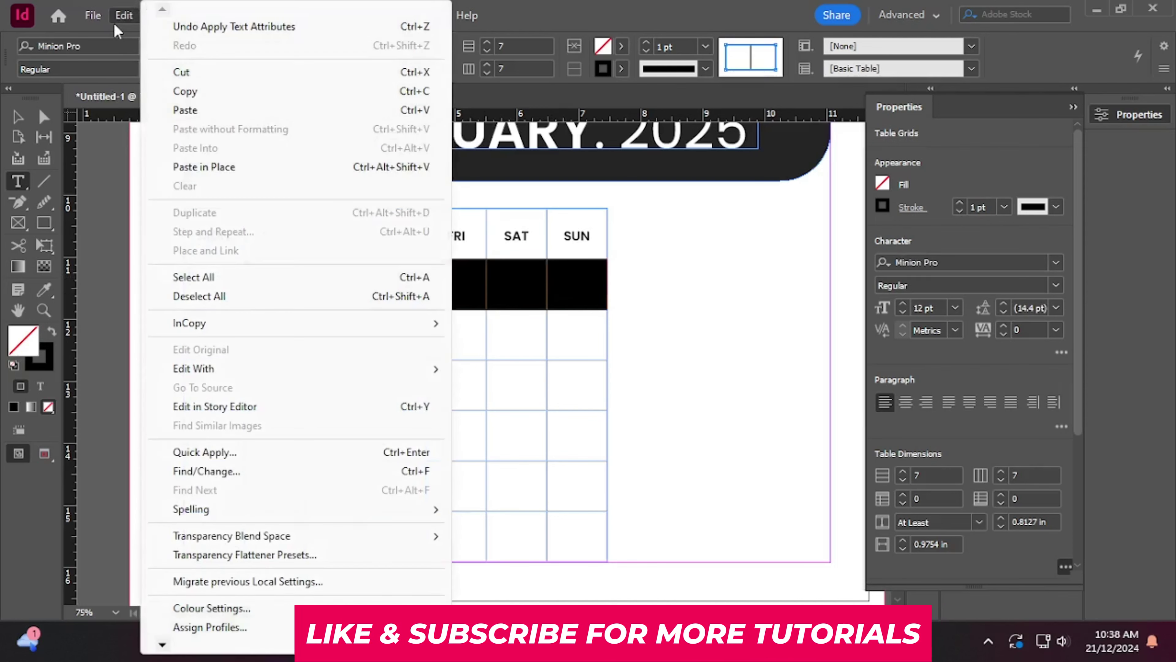
pyautogui.click(194, 107)
# Step: Paste the copied numbered cell into all cells of the next four table rows
pyautogui.moveTo(216, 348); pyautogui.dragTo(566, 509)
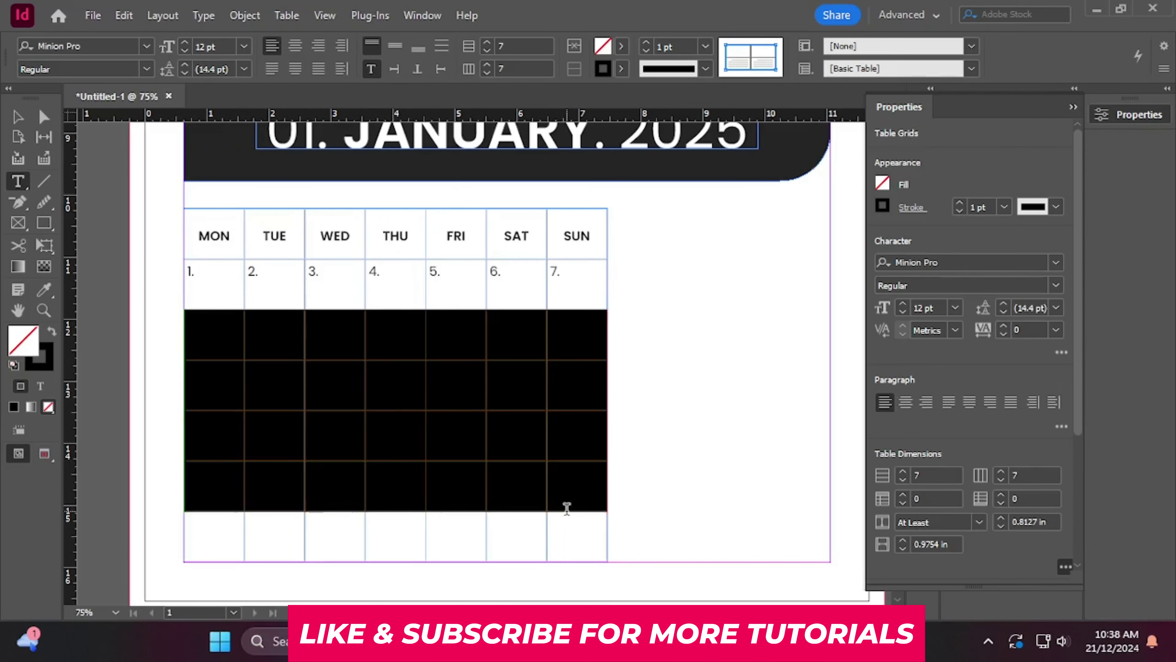
pyautogui.click(123, 15)
pyautogui.click(181, 106)
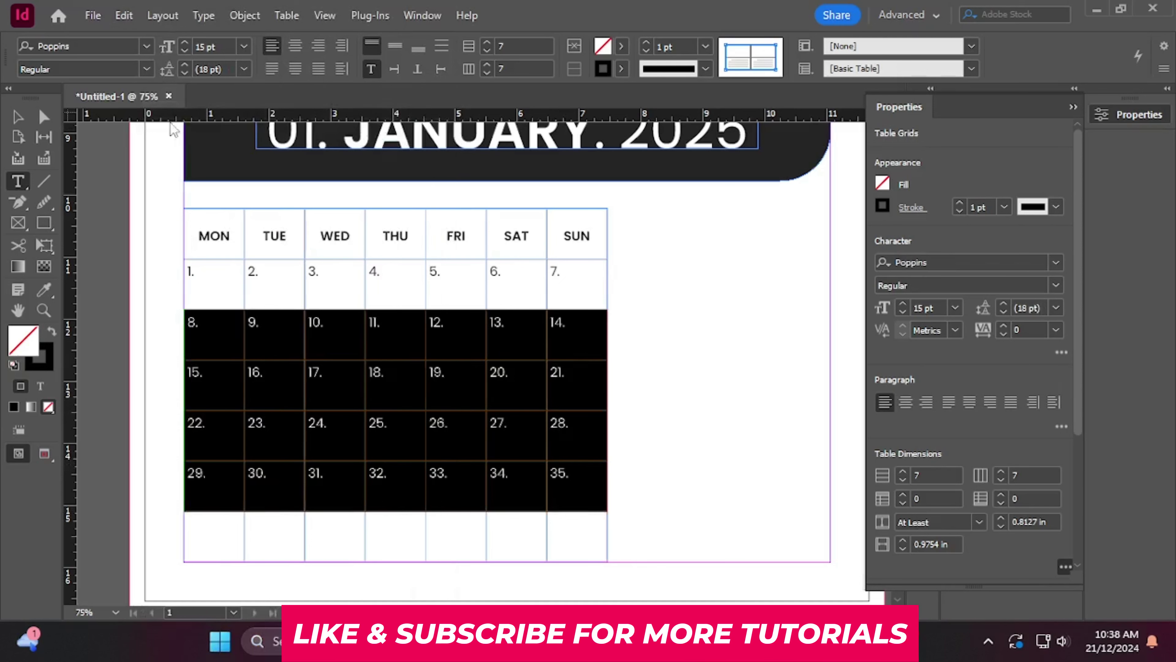
# Step: Clear the MON and TUE cells in the first date row and the SAT and SUN cells in the fifth
pyautogui.moveTo(191, 272); pyautogui.dragTo(268, 274)
pyautogui.press('Delete')
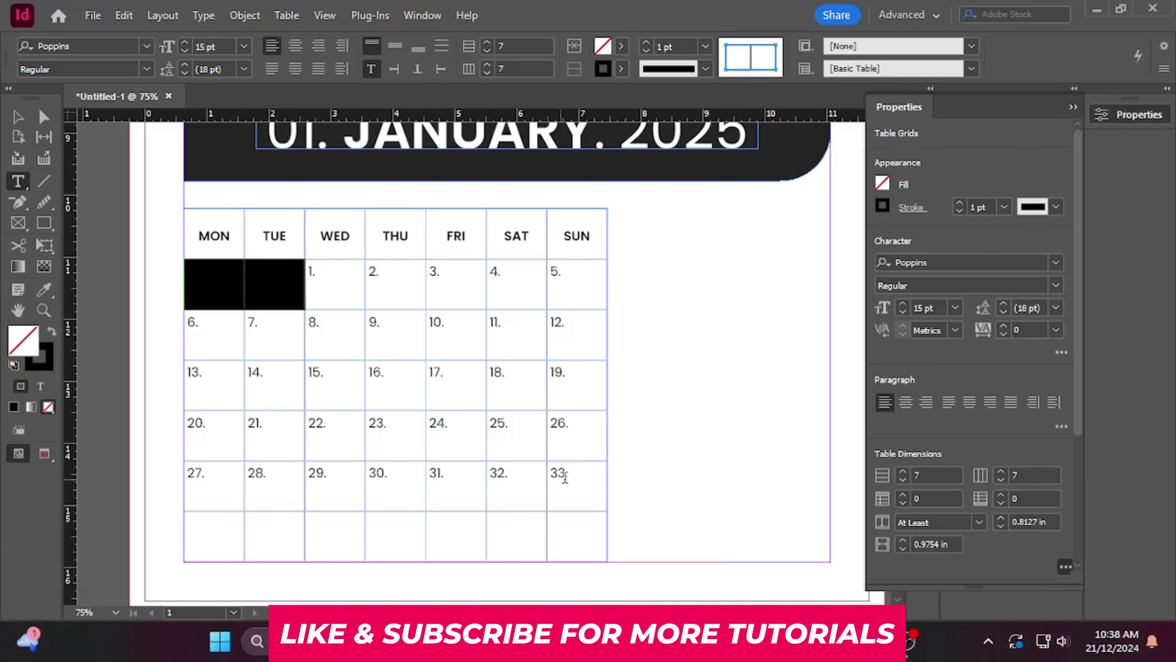
pyautogui.moveTo(565, 477); pyautogui.dragTo(504, 477)
pyautogui.press('Delete')
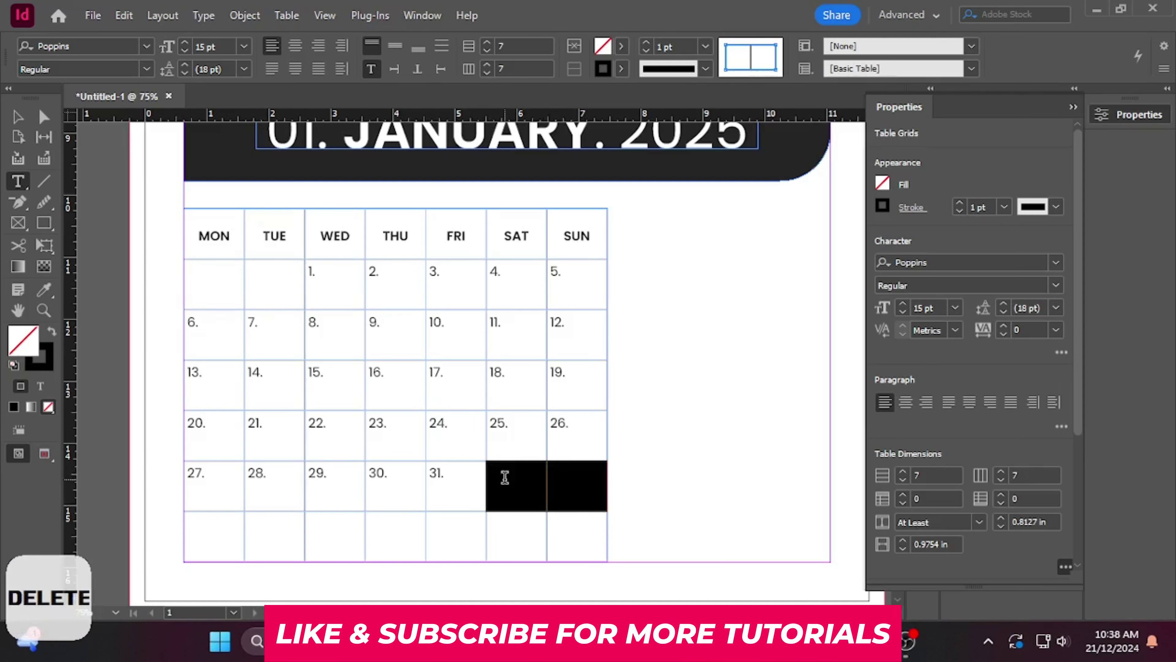
# Step: Add horizontal guides along the header row's upper and lower edges and a vertical guide at the table's right edge
pyautogui.click(17, 117)
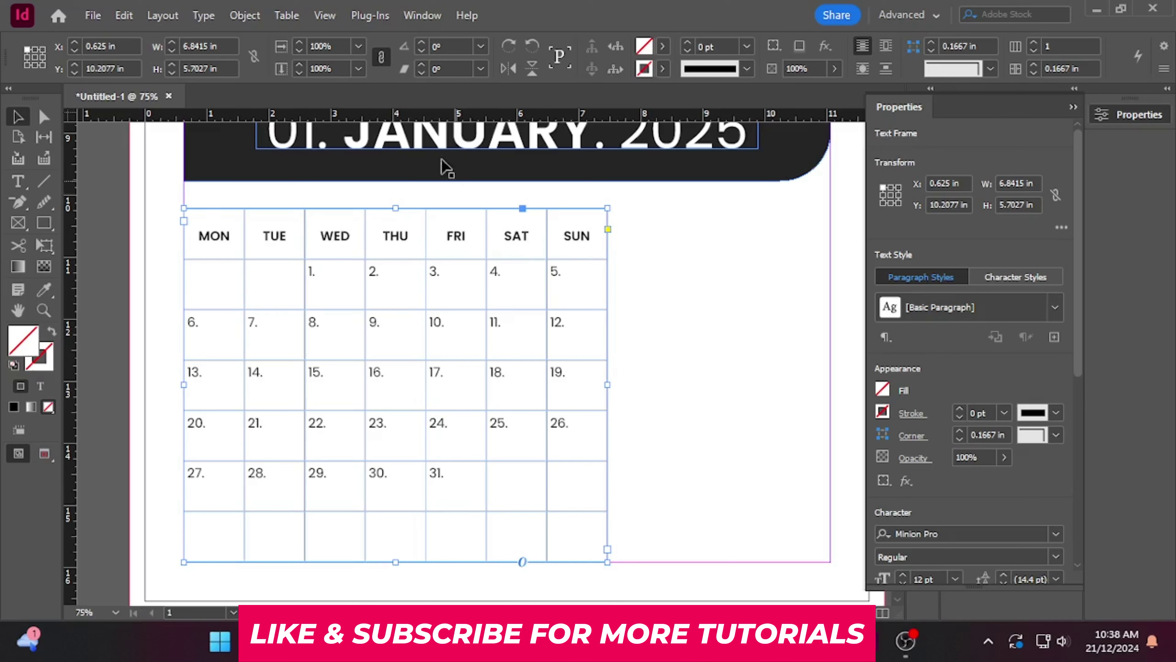
pyautogui.moveTo(430, 114); pyautogui.dragTo(432, 209)
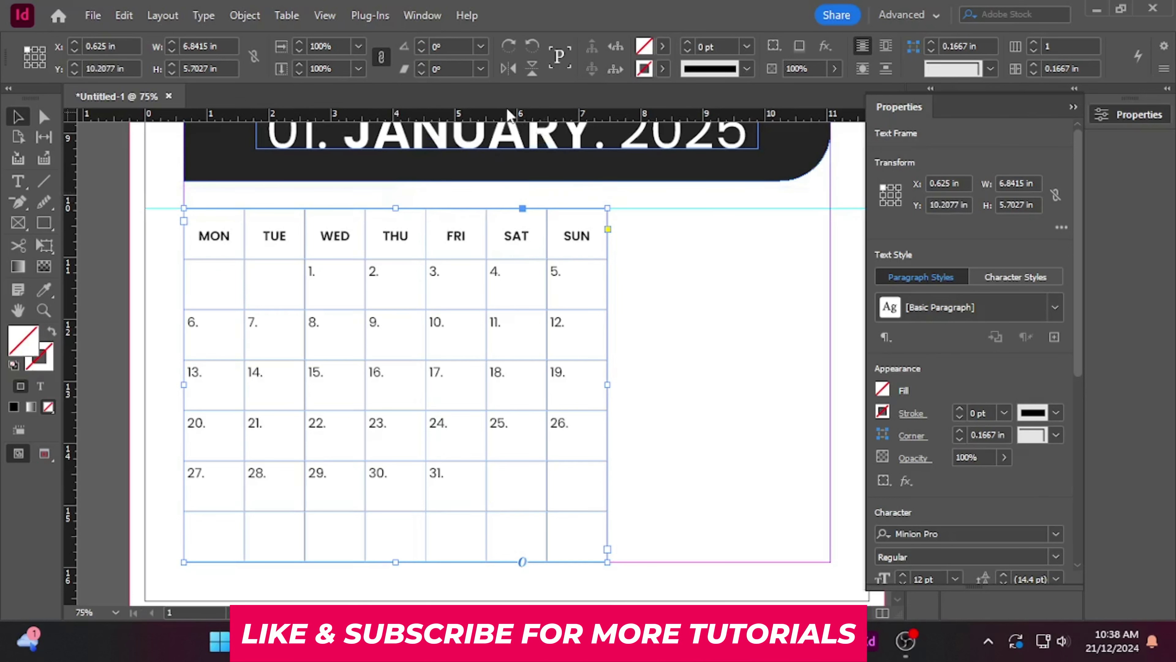
pyautogui.moveTo(503, 115); pyautogui.dragTo(490, 259)
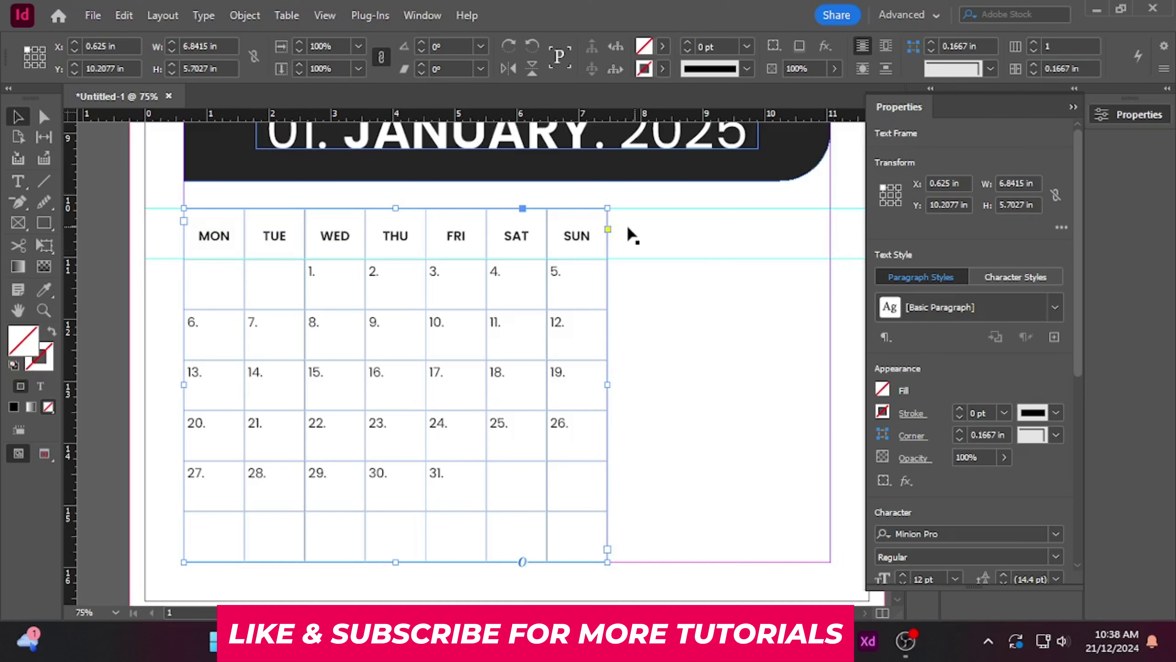
pyautogui.moveTo(77, 218); pyautogui.dragTo(607, 227)
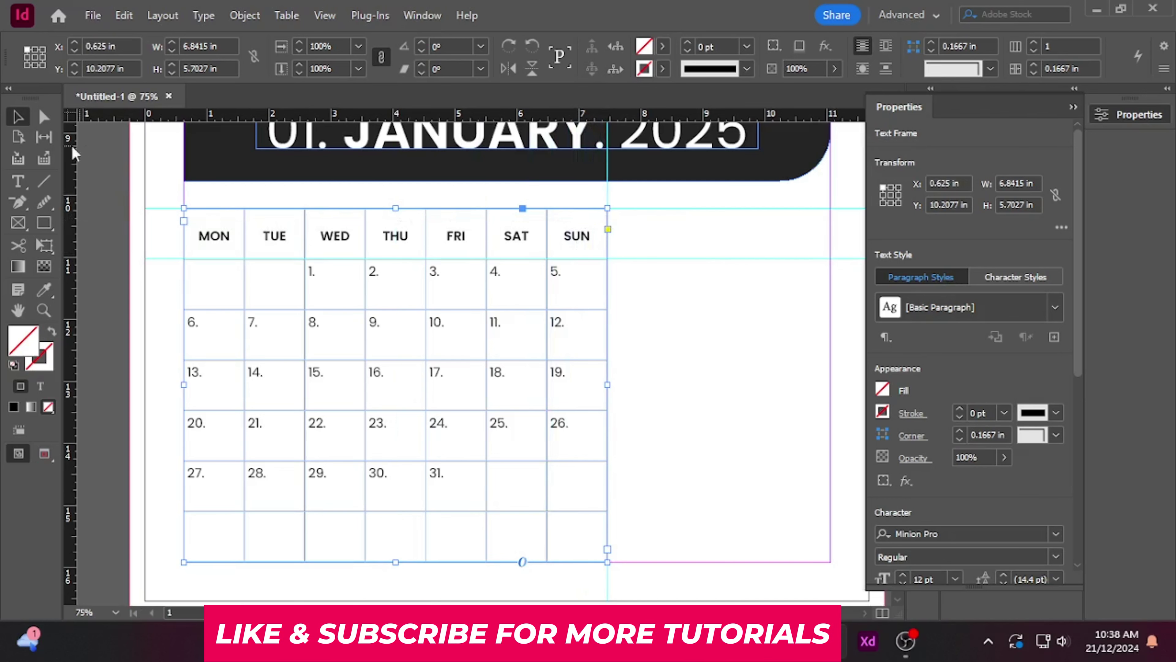
# Step: Draw a black rectangle about 4.24 in wide and 0.82 in high over the weekday header row, between the horizontal guides
pyautogui.click(44, 223)
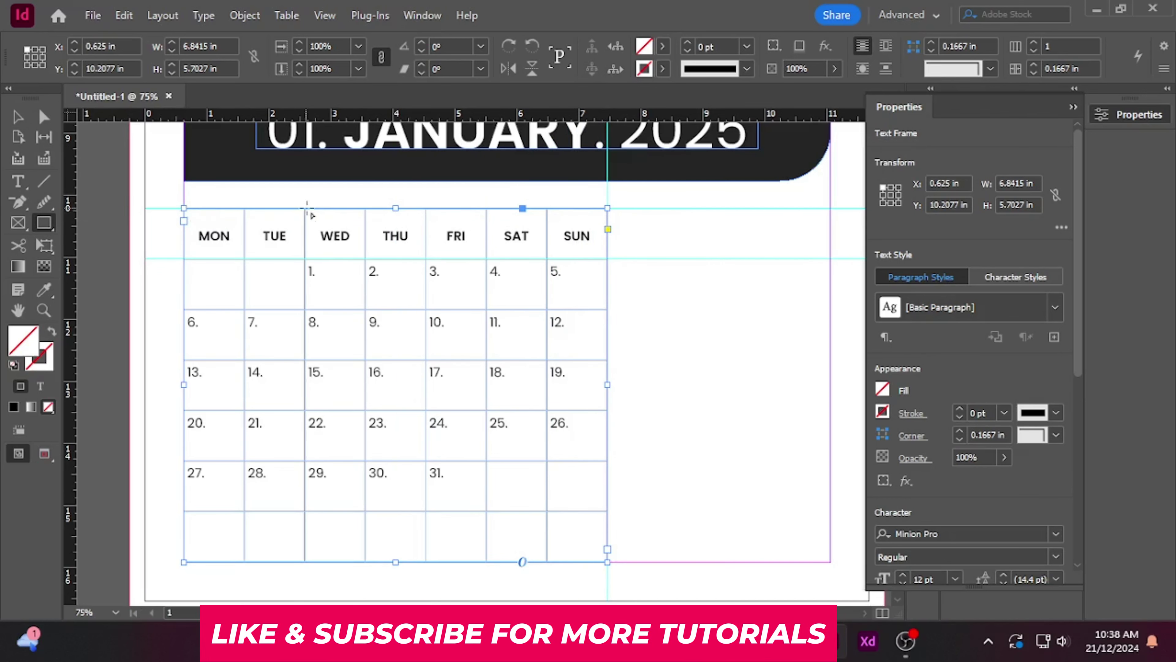
pyautogui.hotkey('ctrl', '=')
pyautogui.hotkey('ctrl', '=')
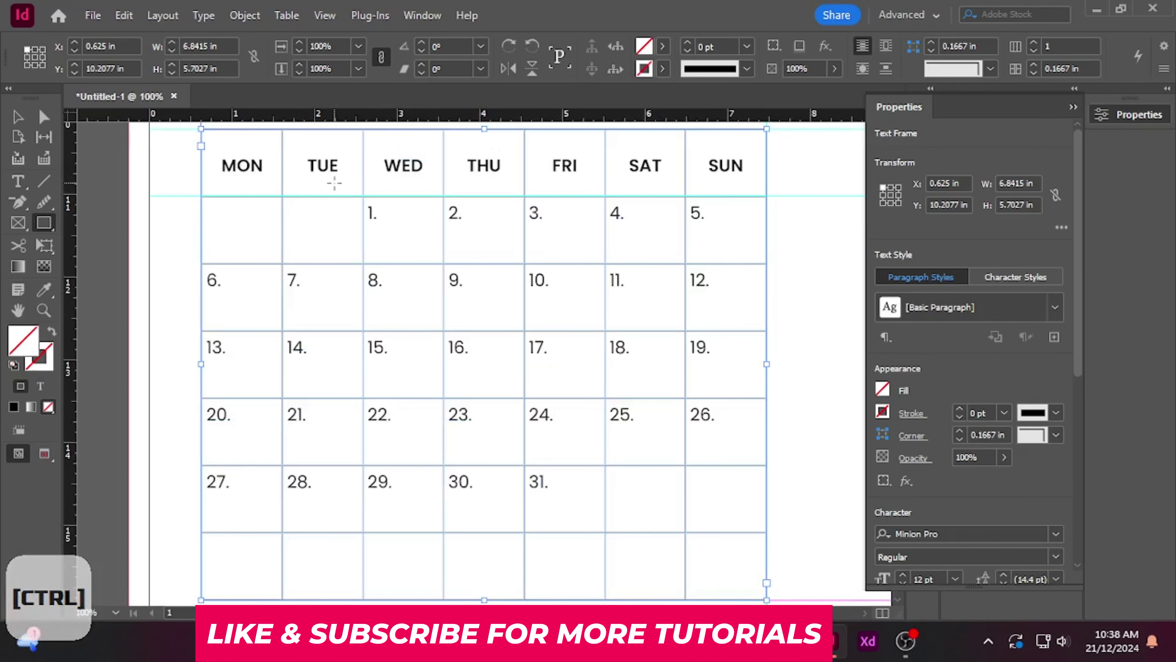
pyautogui.scroll(5, 365, 186)
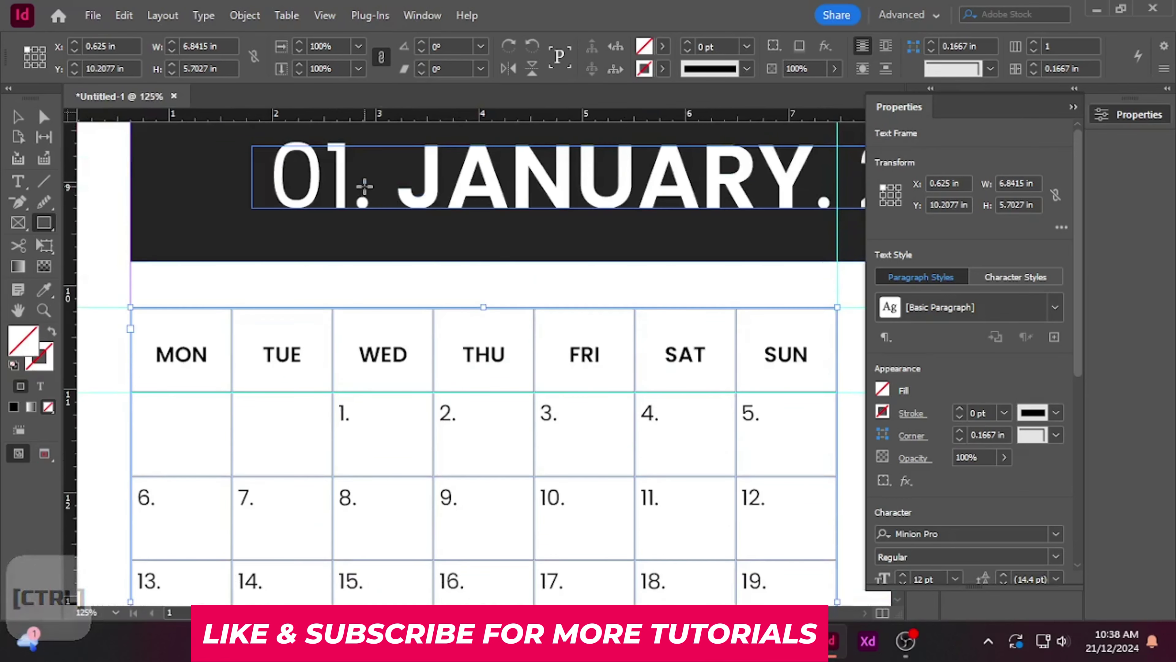
pyautogui.press('v')
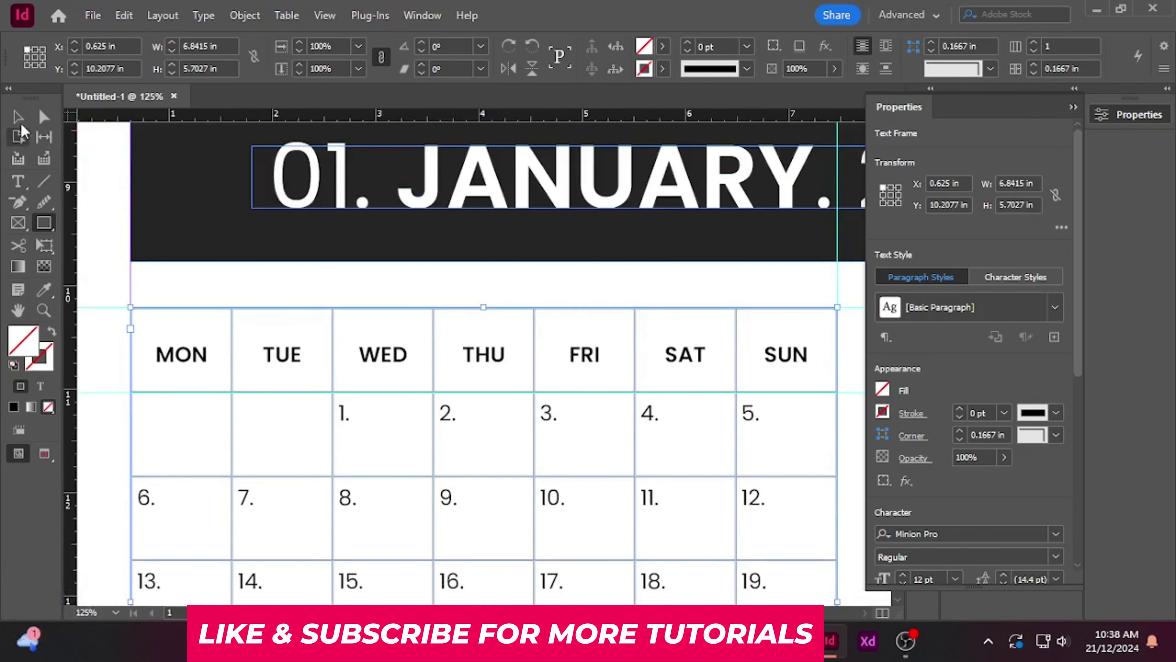
pyautogui.moveTo(334, 268); pyautogui.dragTo(259, 161)
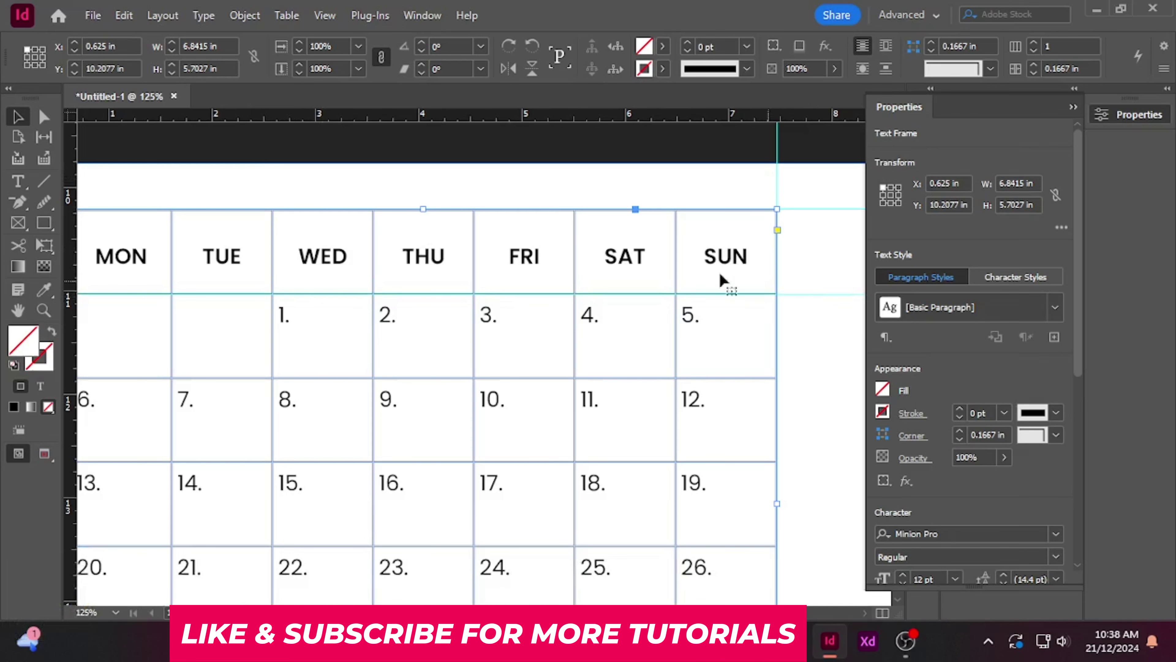
pyautogui.moveTo(420, 256); pyautogui.dragTo(547, 249)
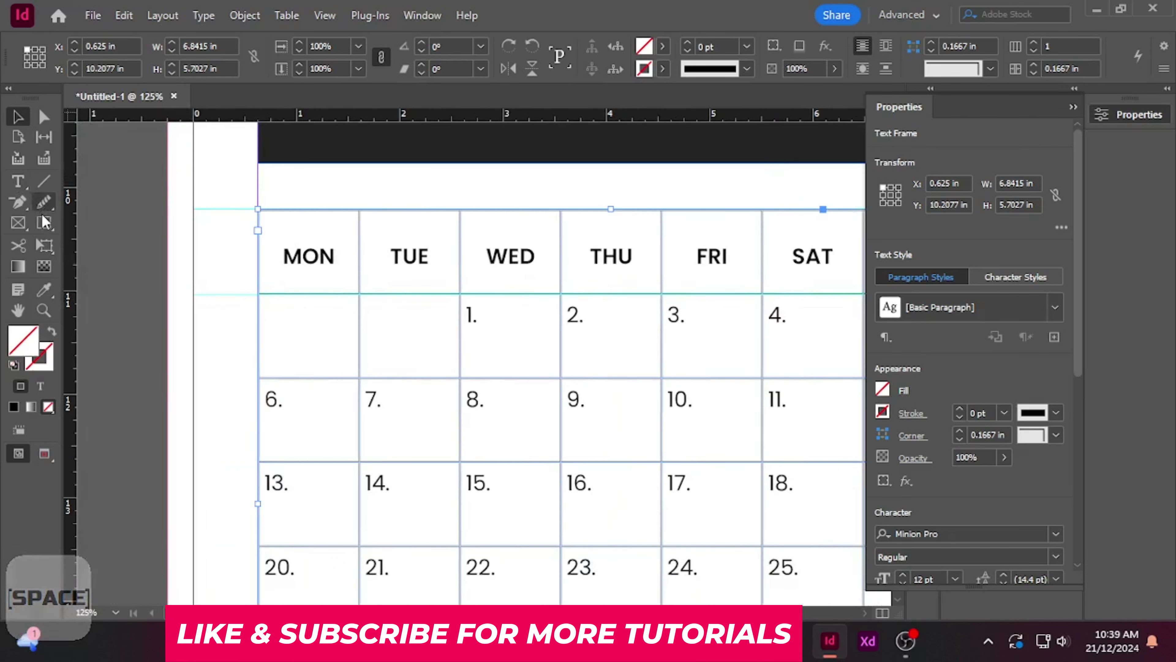
pyautogui.press('m')
pyautogui.moveTo(265, 209); pyautogui.dragTo(715, 293)
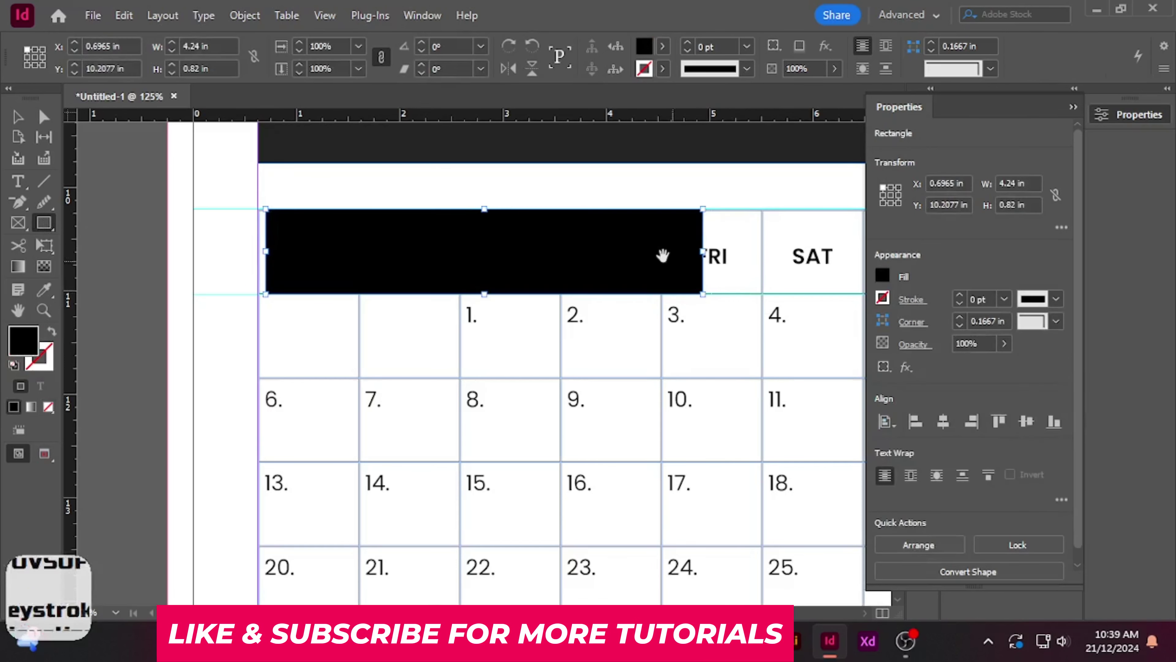
# Step: Stretch both ends of the black rectangle to the table's side edges, making it 6.8415 in wide
pyautogui.moveTo(662, 255); pyautogui.dragTo(326, 265)
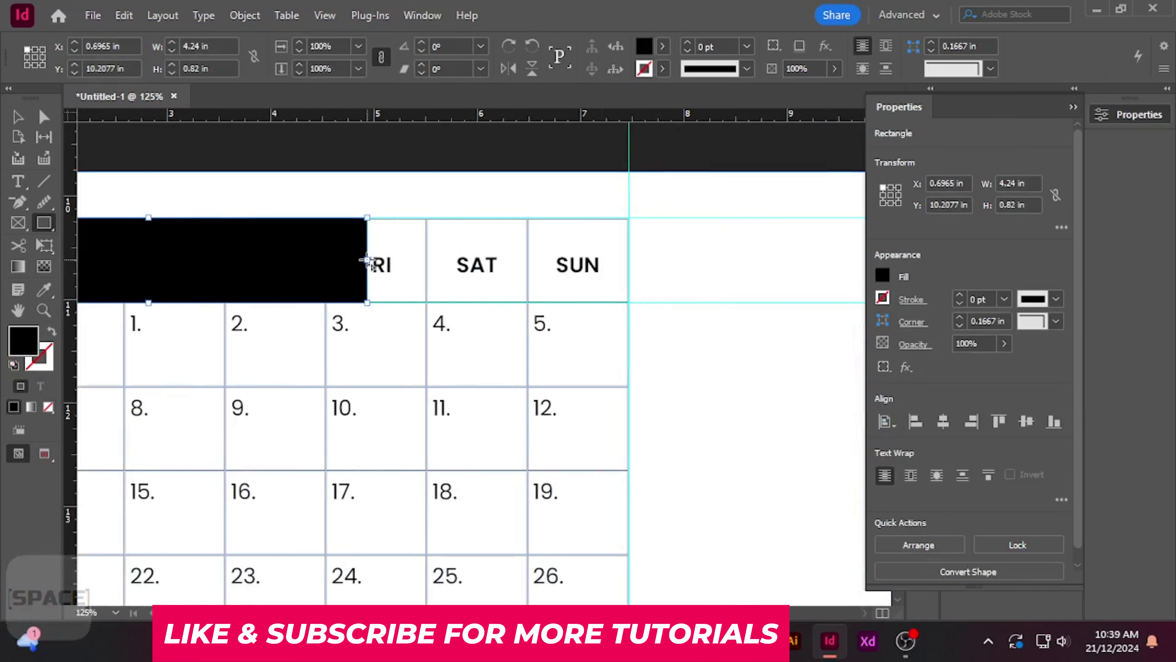
pyautogui.click(18, 116)
pyautogui.moveTo(368, 259); pyautogui.dragTo(629, 257)
pyautogui.press('space')
pyautogui.moveTo(177, 258); pyautogui.dragTo(428, 254)
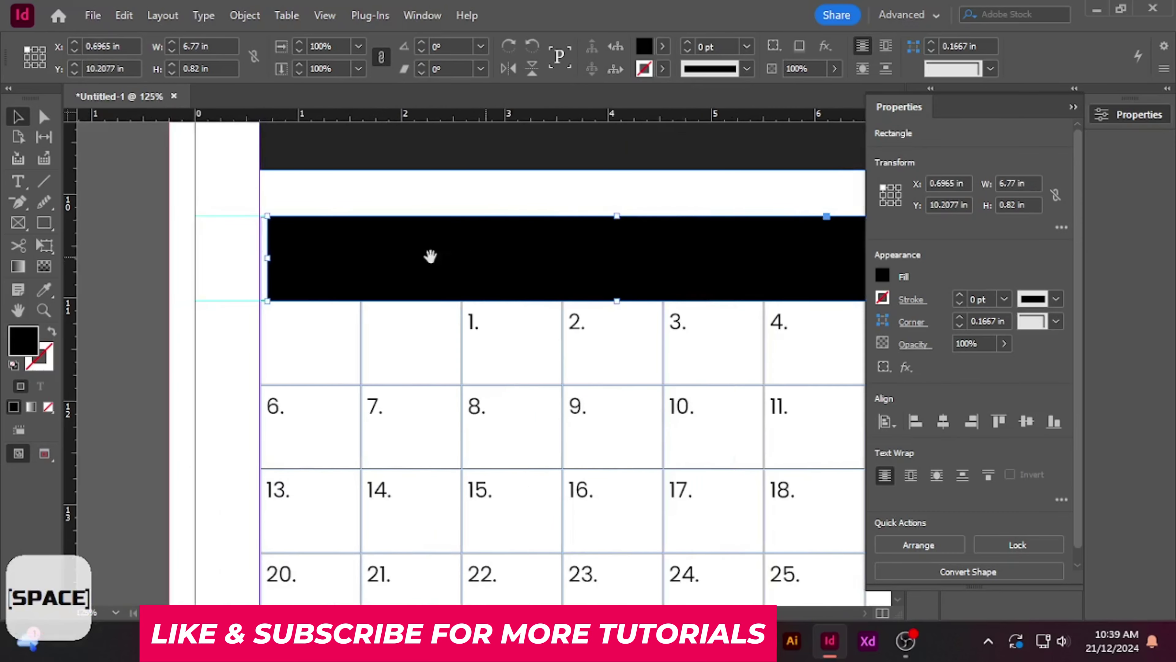
pyautogui.moveTo(267, 258); pyautogui.dragTo(259, 258)
pyautogui.press('space')
pyautogui.moveTo(475, 283); pyautogui.dragTo(157, 209)
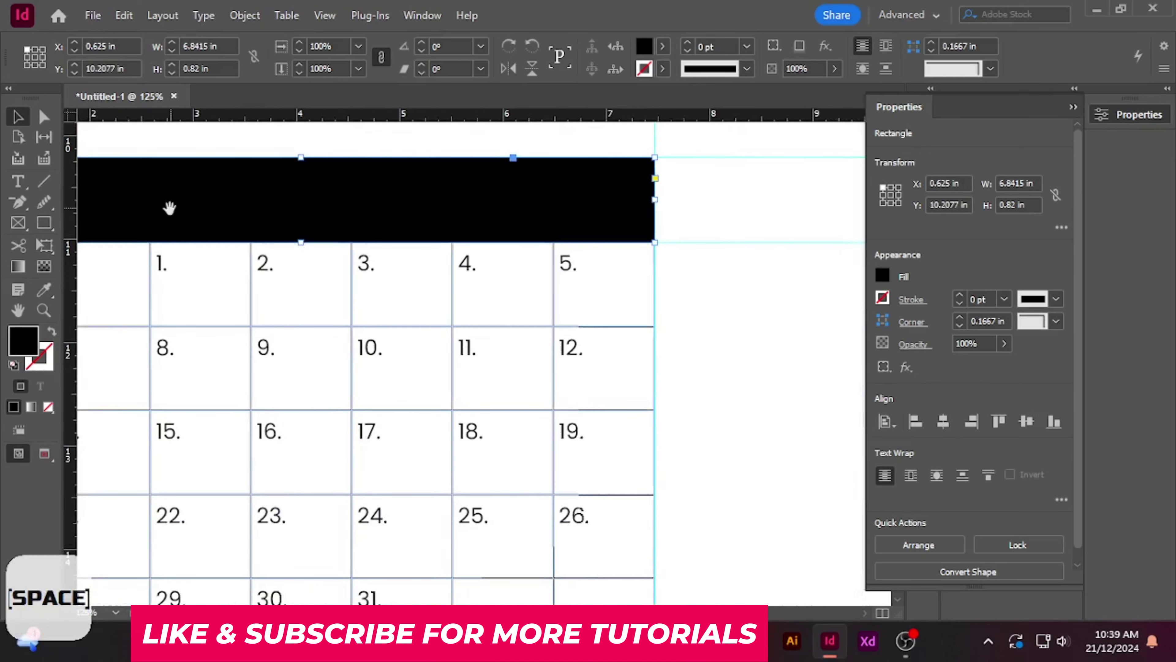
# Step: Delete the two horizontal guides along the header row's upper and lower edges
pyautogui.click(739, 158)
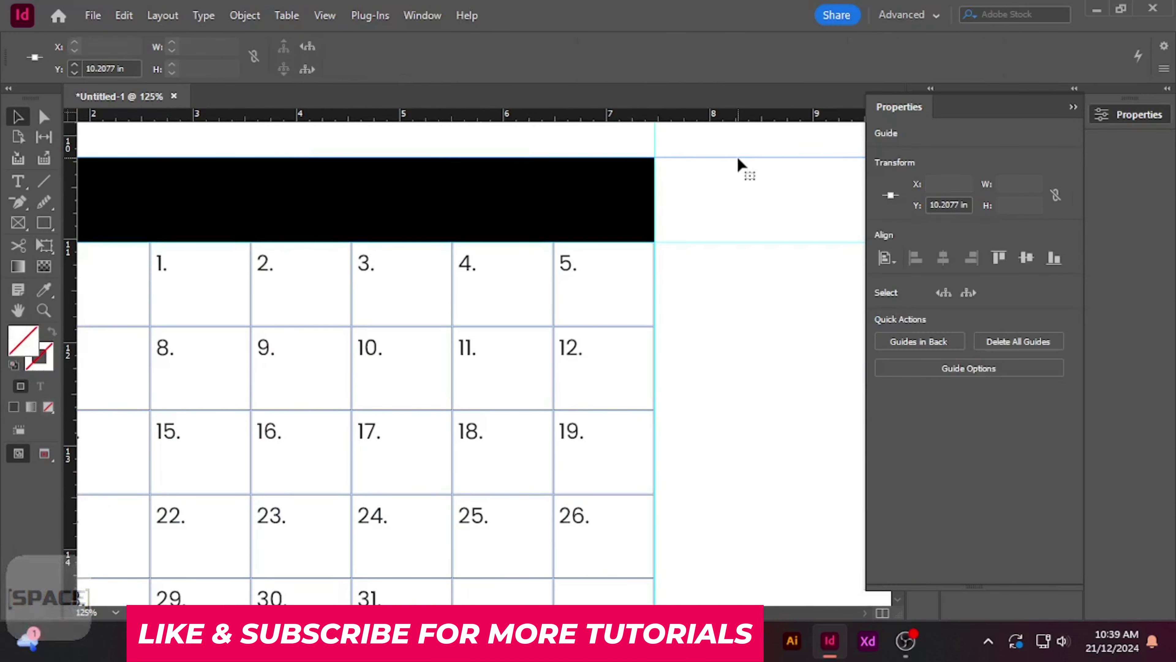
pyautogui.press('Delete')
pyautogui.click(743, 241)
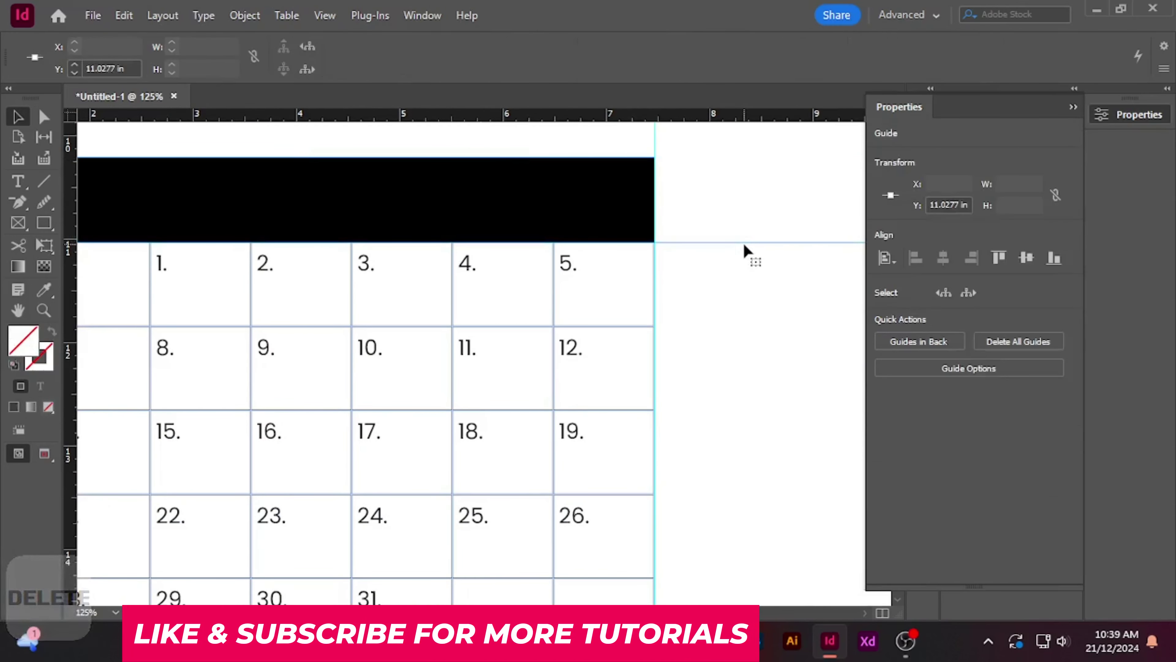
pyautogui.press('Delete')
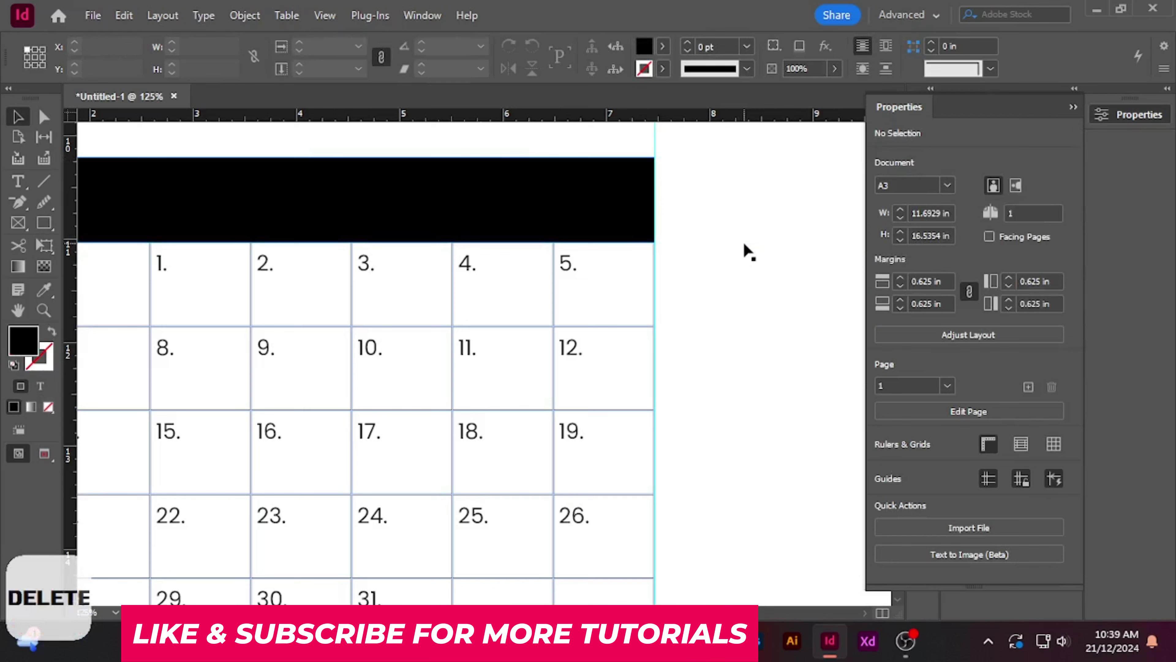
# Step: Select the black rectangle covering the weekday header row
pyautogui.rightClick(418, 207)
pyautogui.click(399, 193)
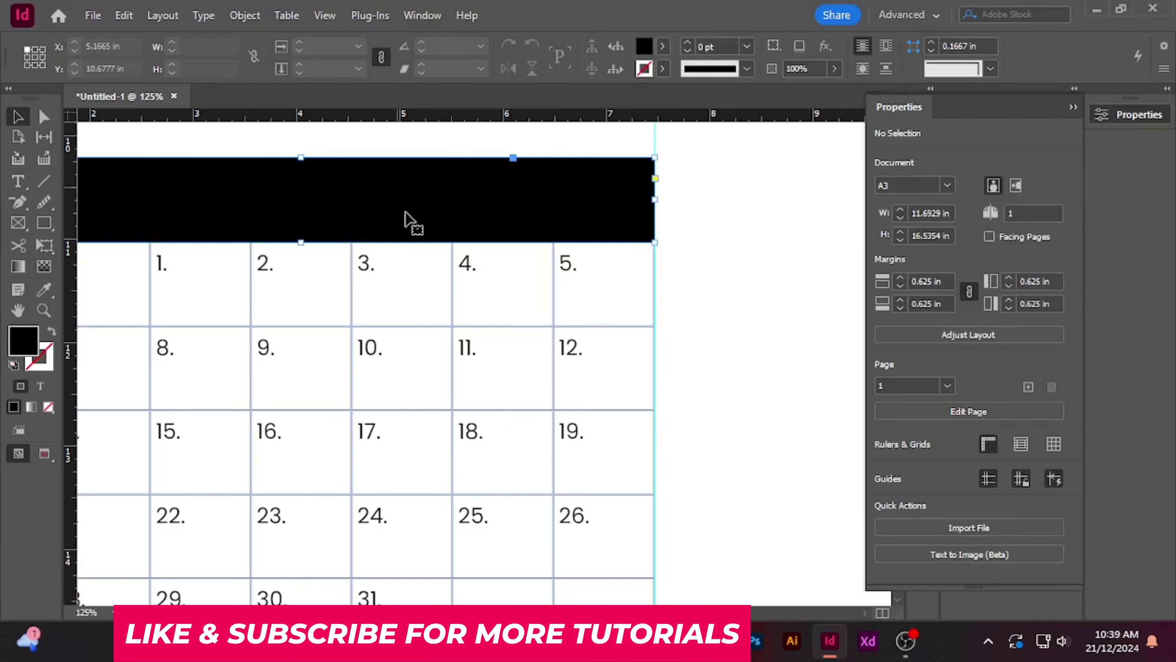